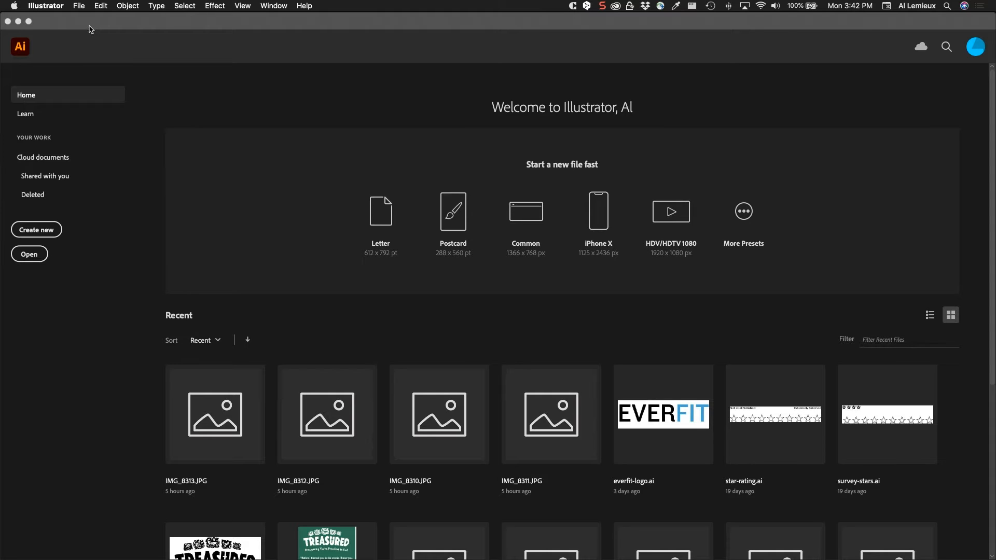
- Create a new document from the Web-Large preset at 1920 x 1080 px
click(81, 6)
click(83, 19)
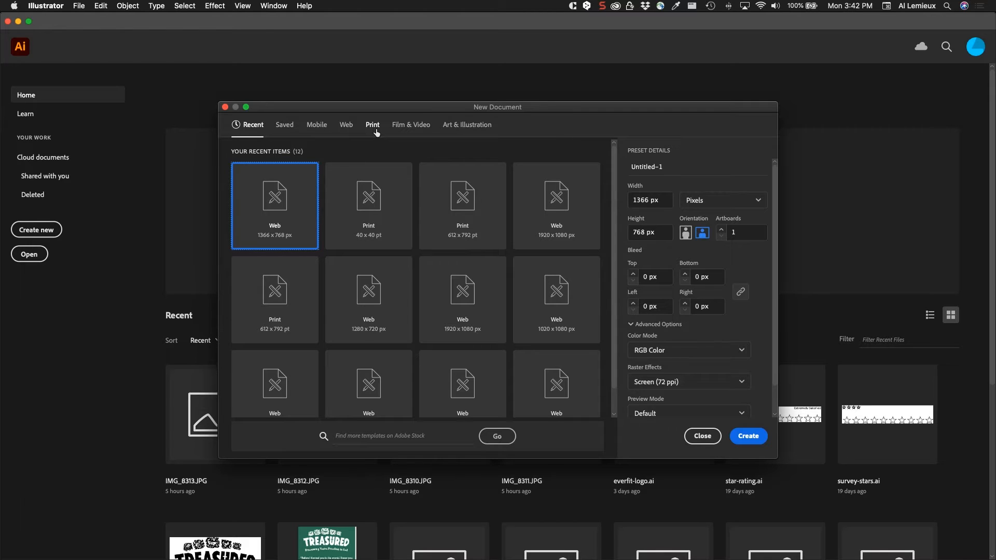
click(347, 129)
click(325, 130)
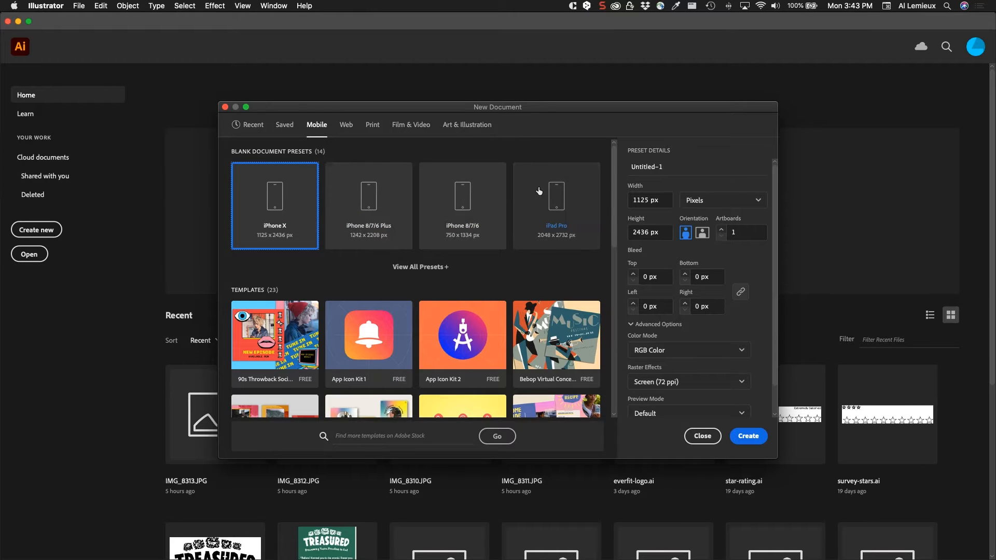
click(346, 126)
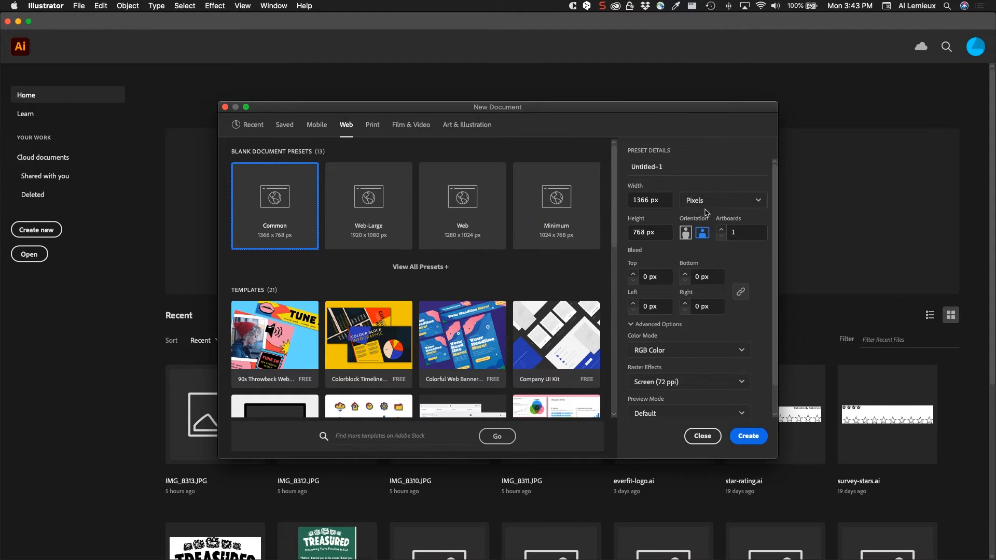
click(373, 220)
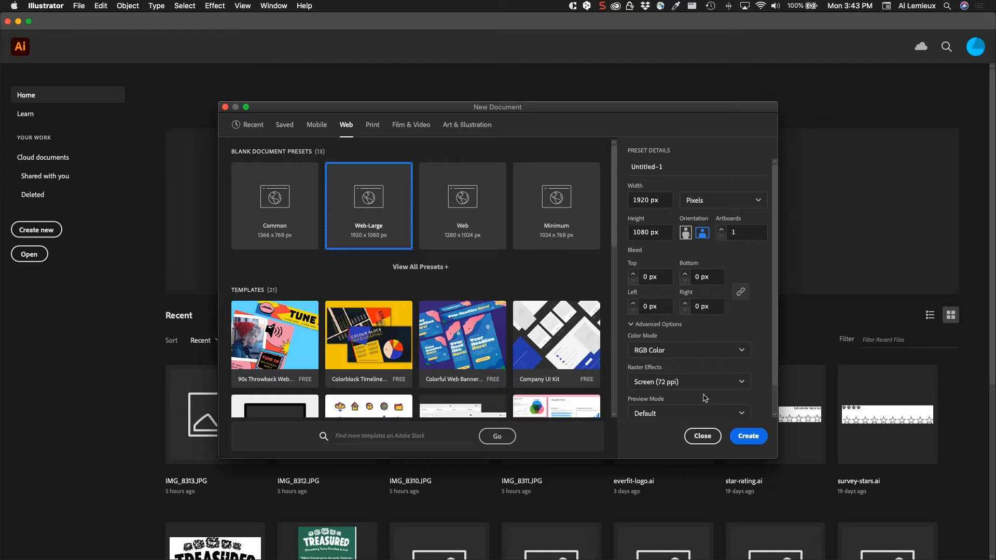
click(746, 436)
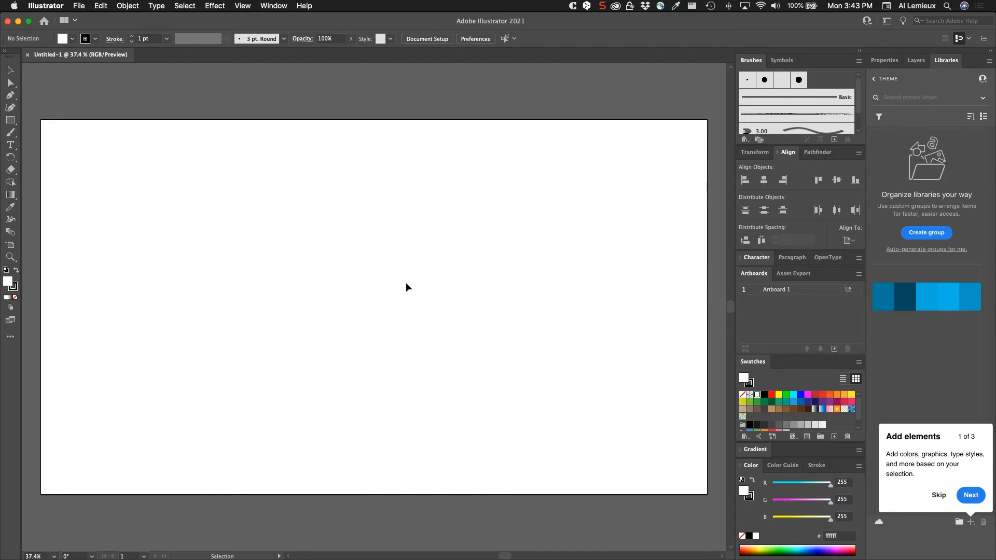
- Show the document grid over the artboard
key(space)
mouse_move(419, 261)
mouse_down()
mouse_move(383, 282)
mouse_move(413, 257)
mouse_up()
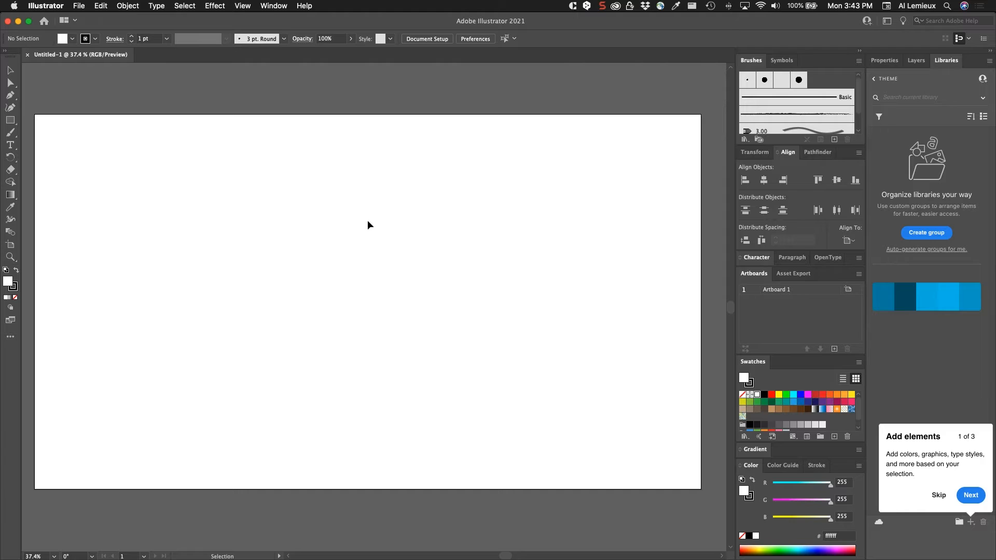
key(space)
drag(367, 219, 374, 206)
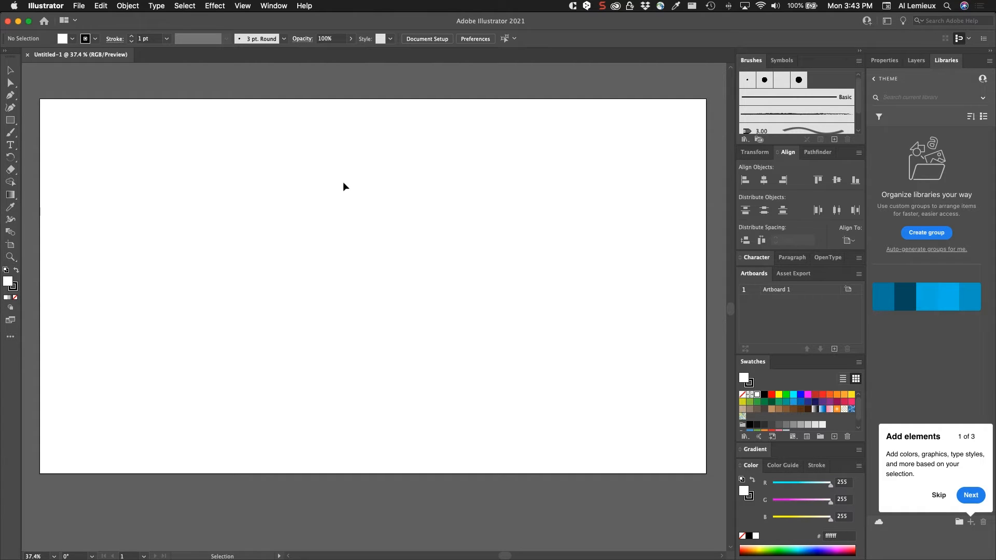
click(242, 5)
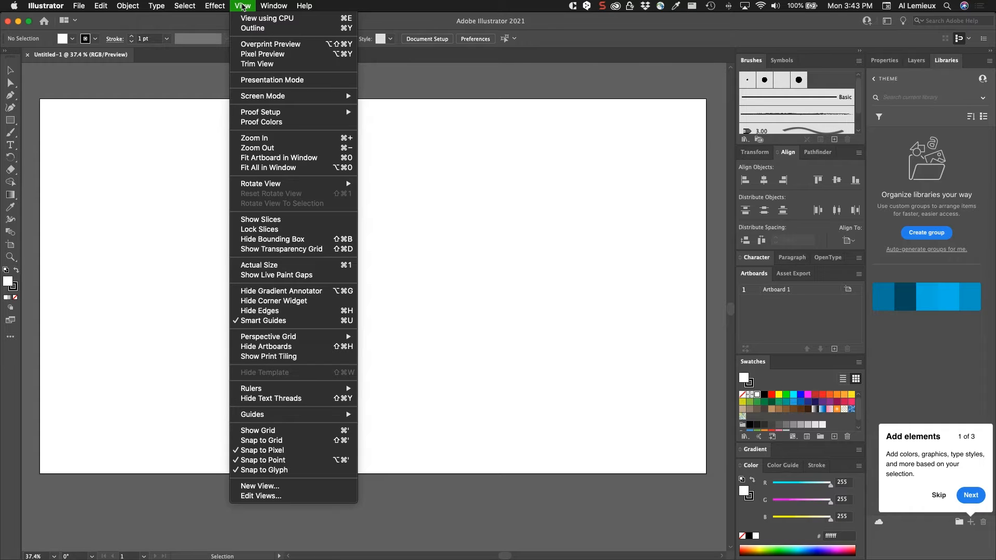
click(322, 433)
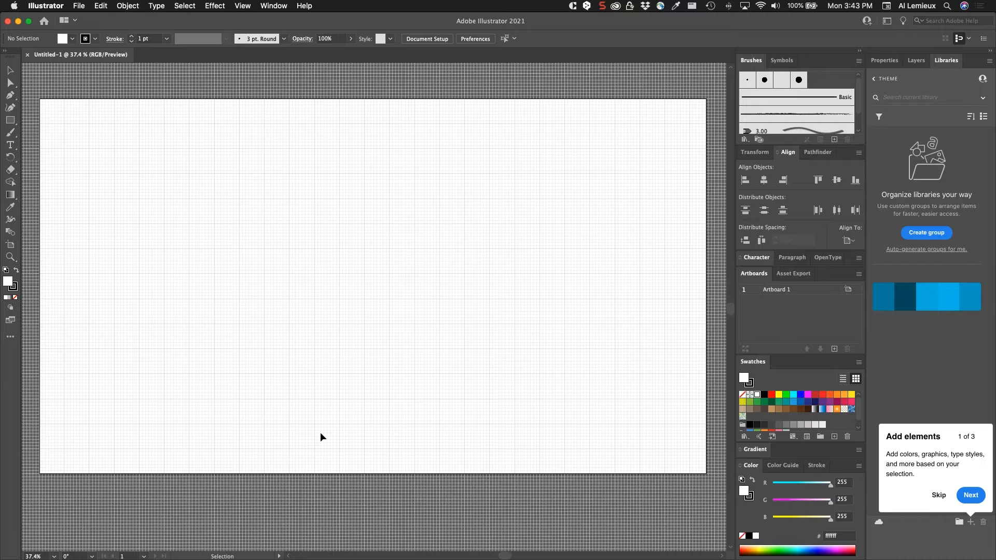
- Turn on Snap to Grid
click(244, 6)
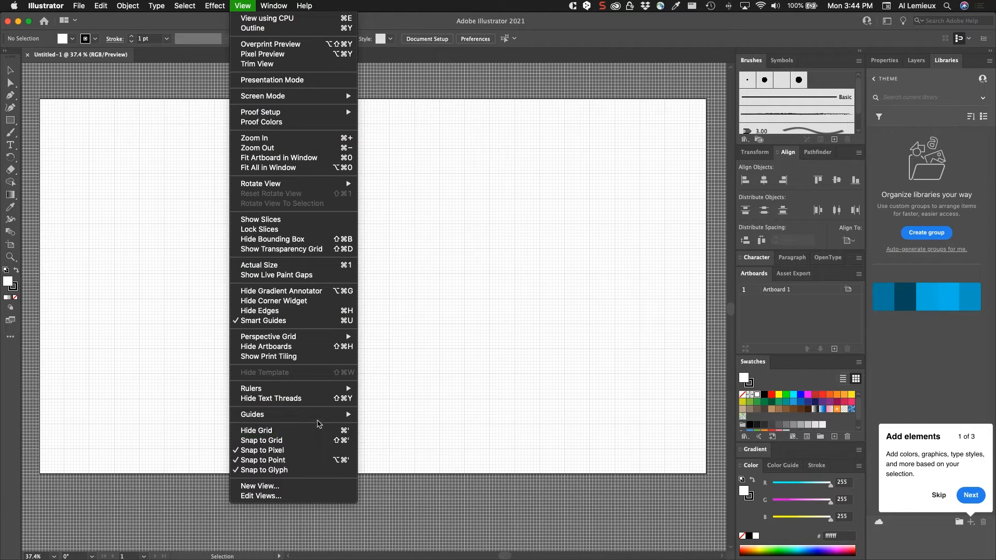
mouse_move(319, 420)
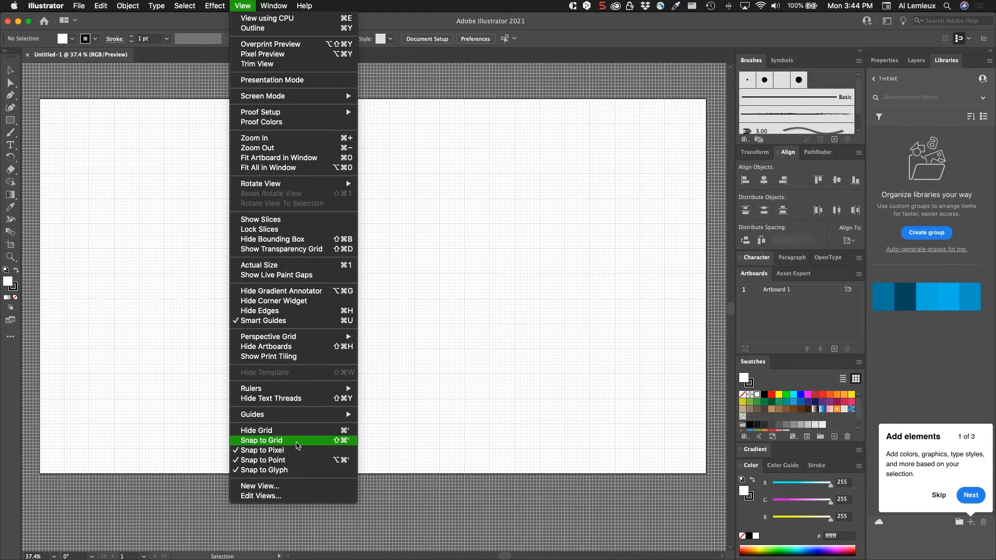
click(299, 445)
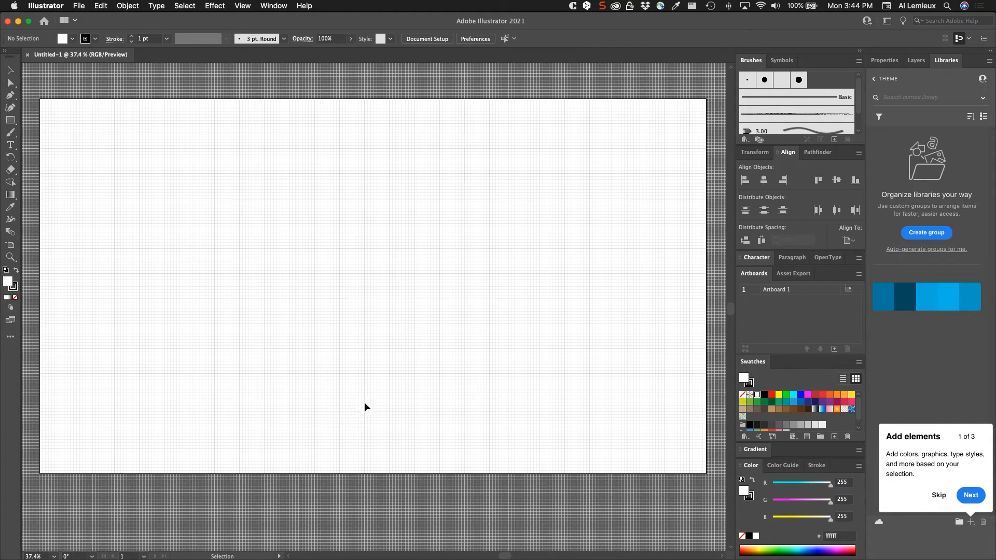
- Draw a small test rectangle on the grid, then select and delete it
click(10, 119)
drag(260, 257, 299, 293)
click(10, 70)
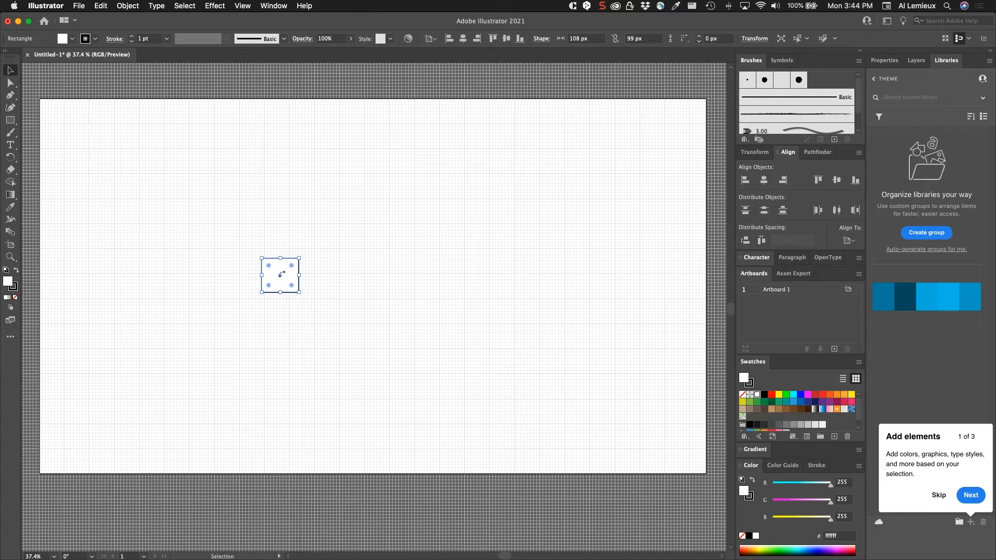
drag(282, 272, 259, 256)
key(Delete)
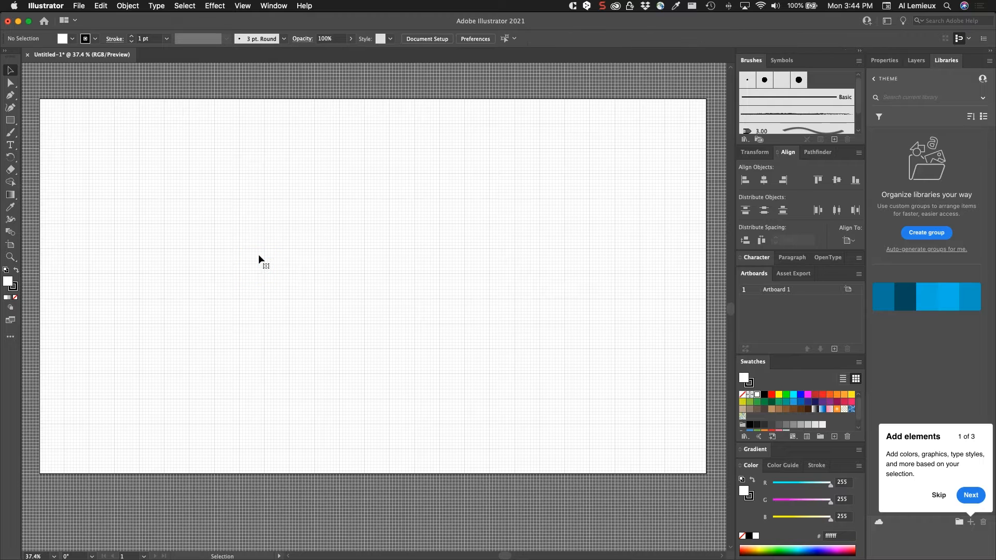
- Set the Guides & Grid preferences to a gridline every 61 px with 4 subdivisions
click(46, 6)
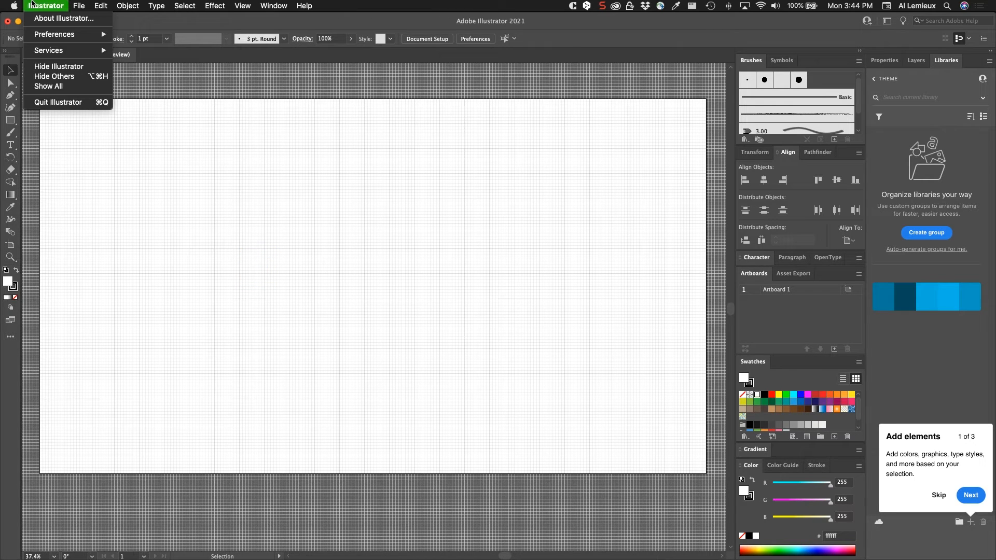
mouse_move(46, 41)
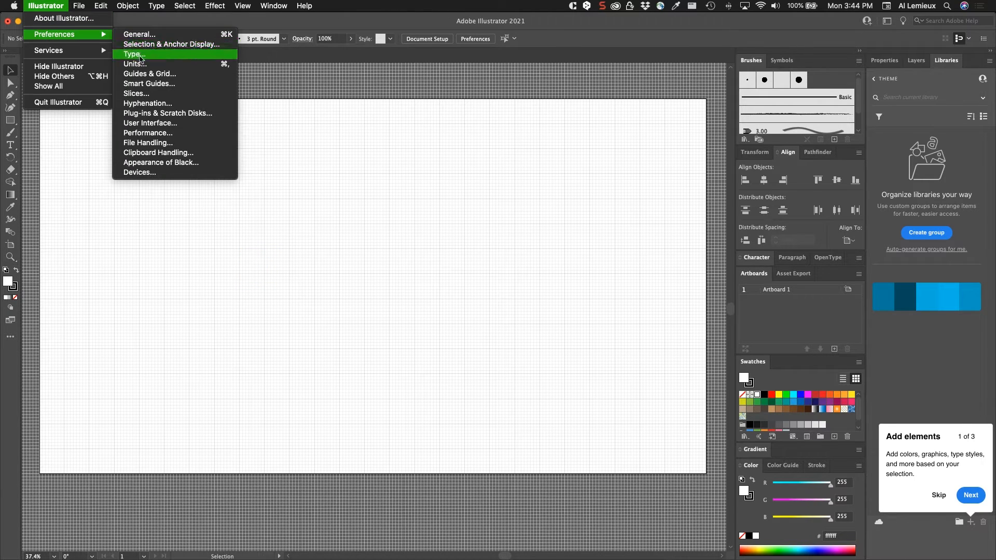
click(153, 77)
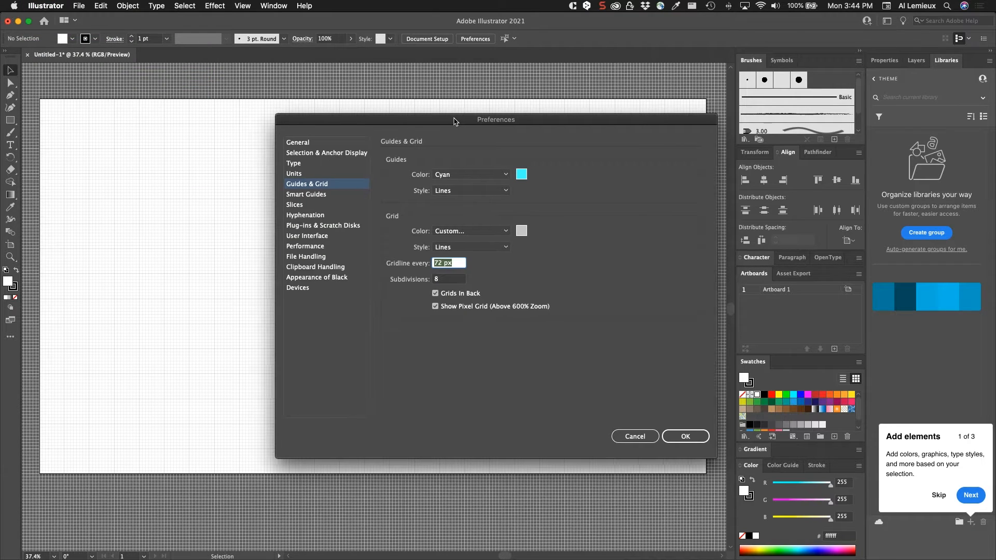
drag(455, 117, 326, 117)
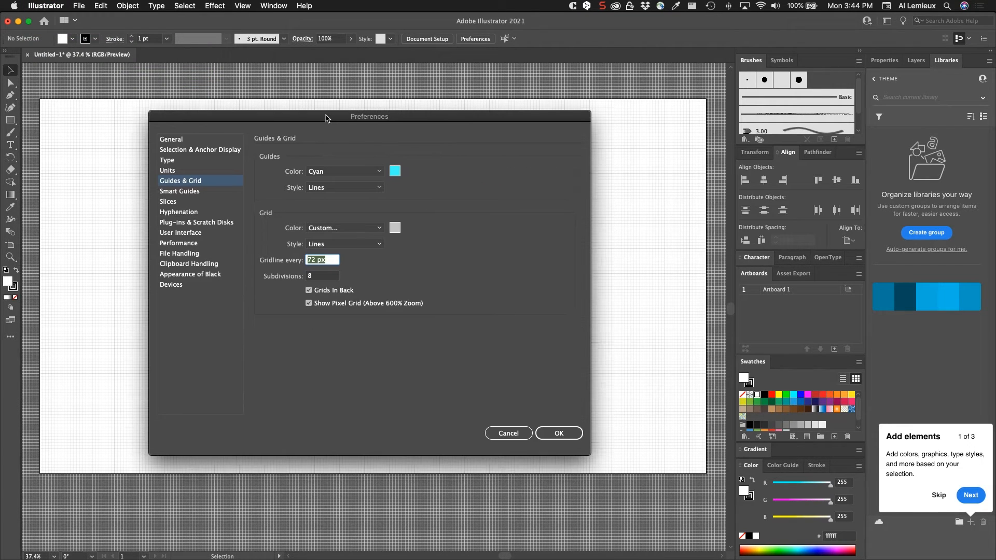
click(320, 278)
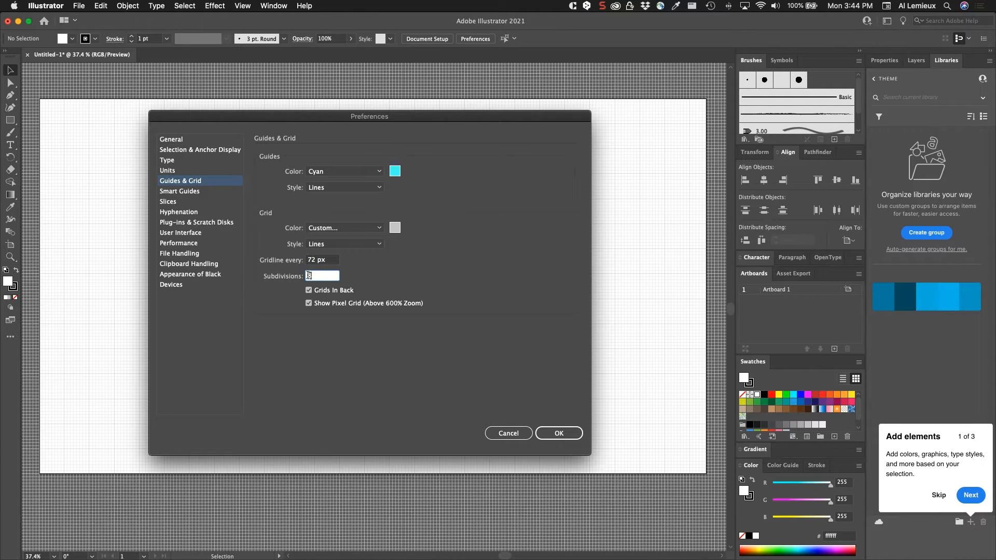
text(4)
click(332, 261)
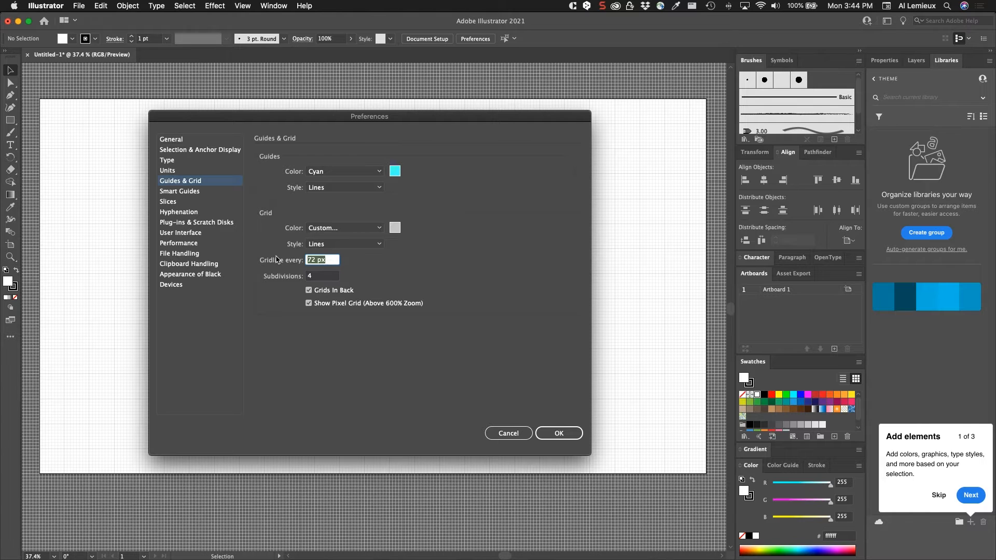
text(61)
key(Tab)
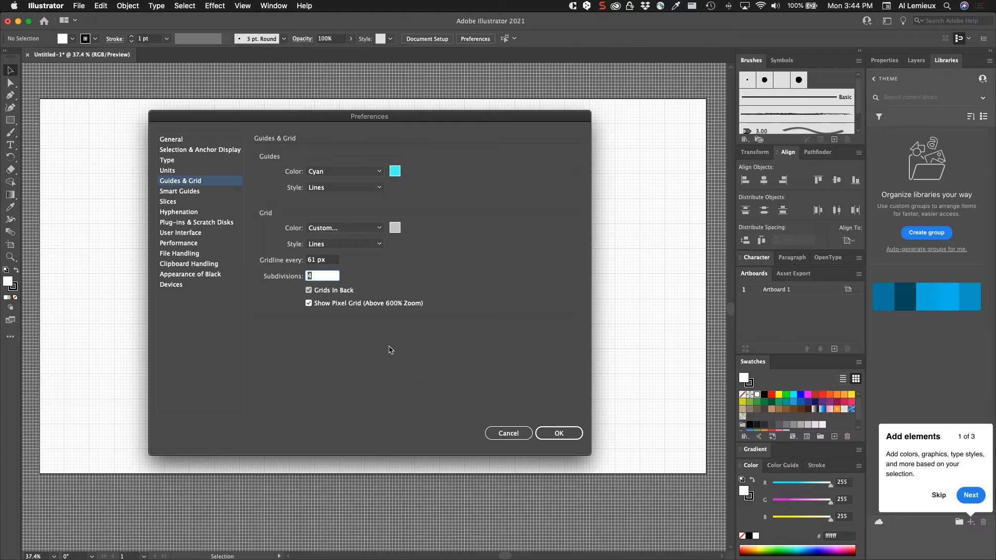
click(551, 433)
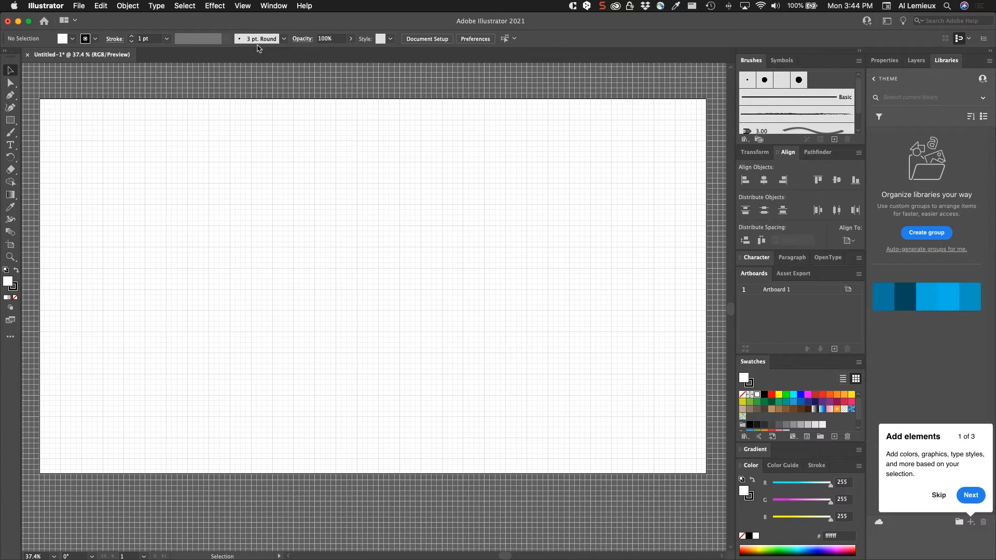
- Turn off Snap to Grid and hide the grid
click(243, 6)
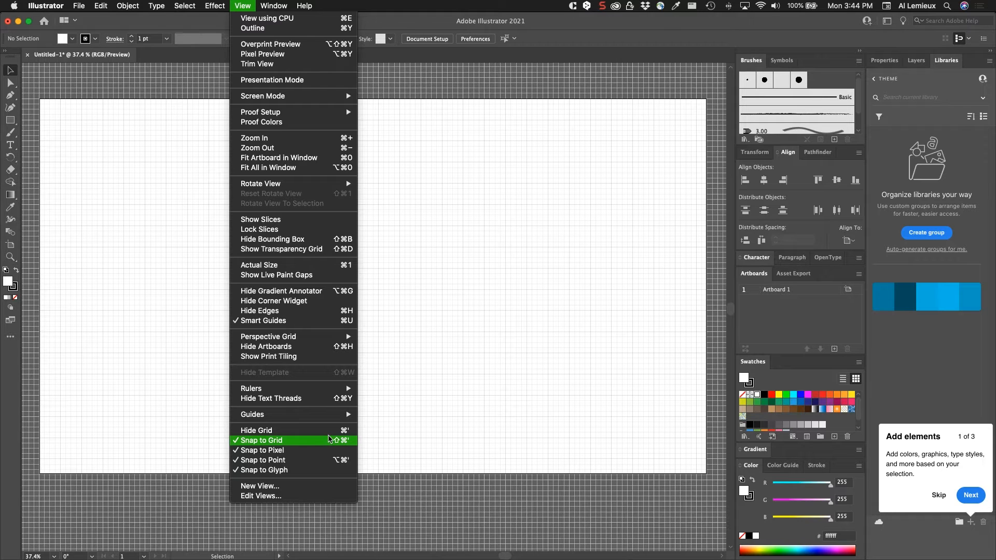
click(329, 440)
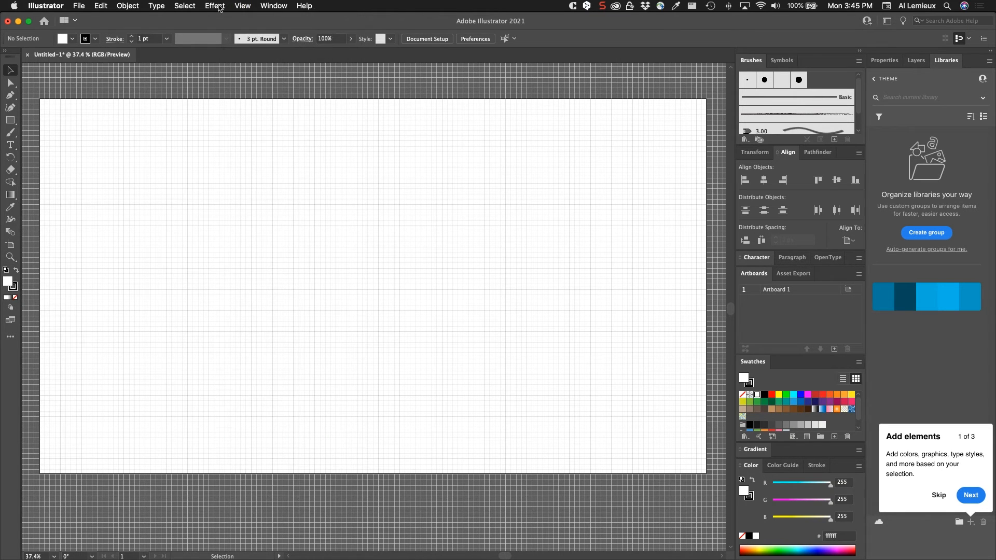
click(242, 6)
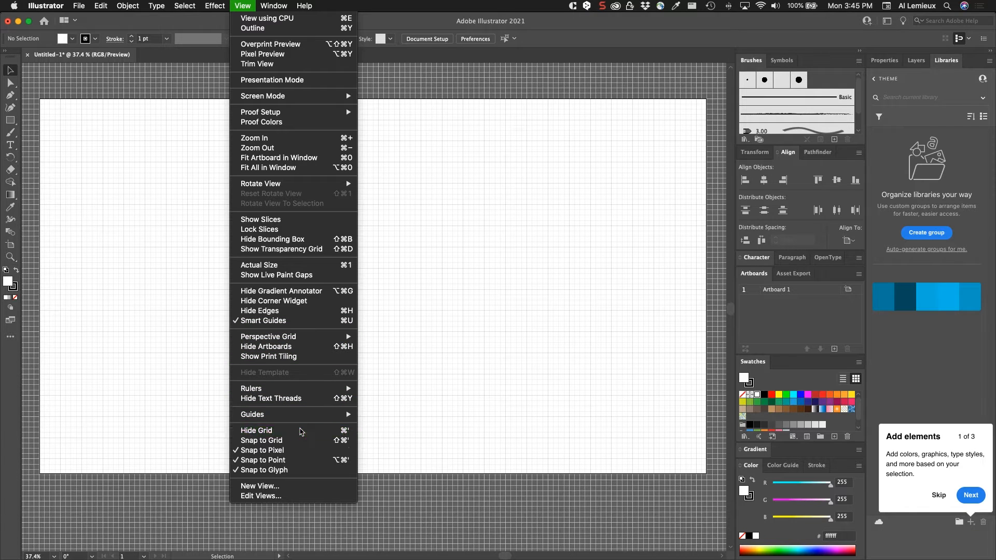
click(301, 431)
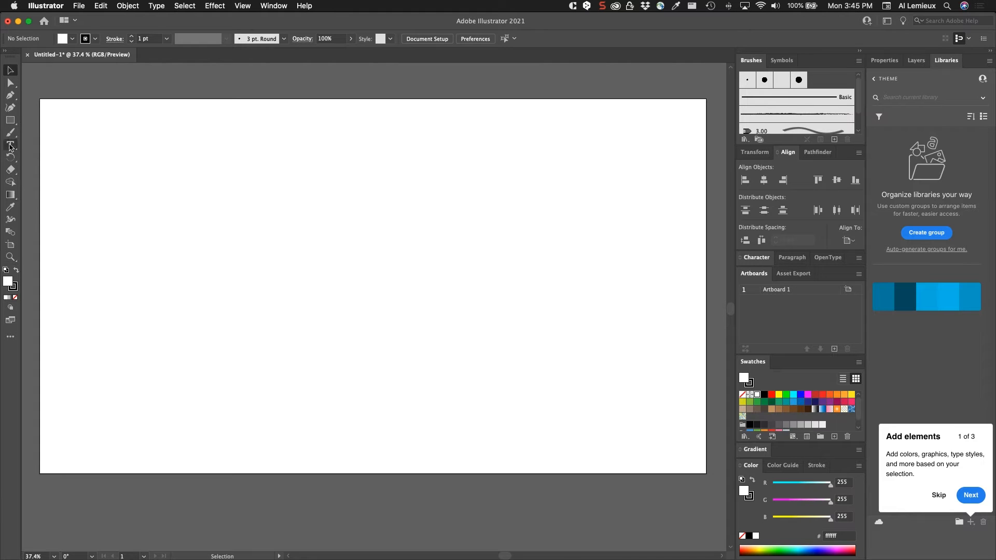
- Create a rectangle 1920 px wide and 200 px tall with the Rectangle tool
click(10, 121)
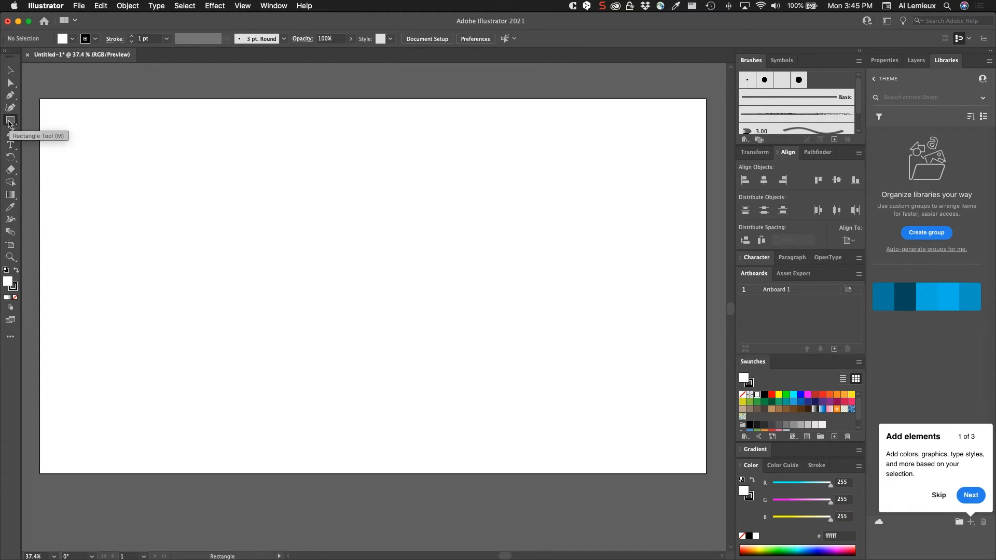
click(200, 200)
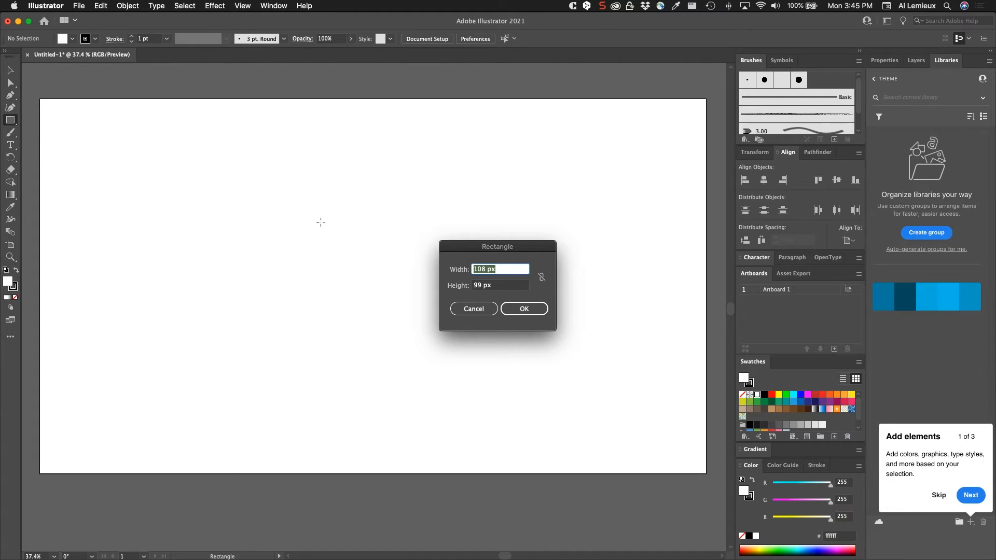
drag(464, 244, 400, 203)
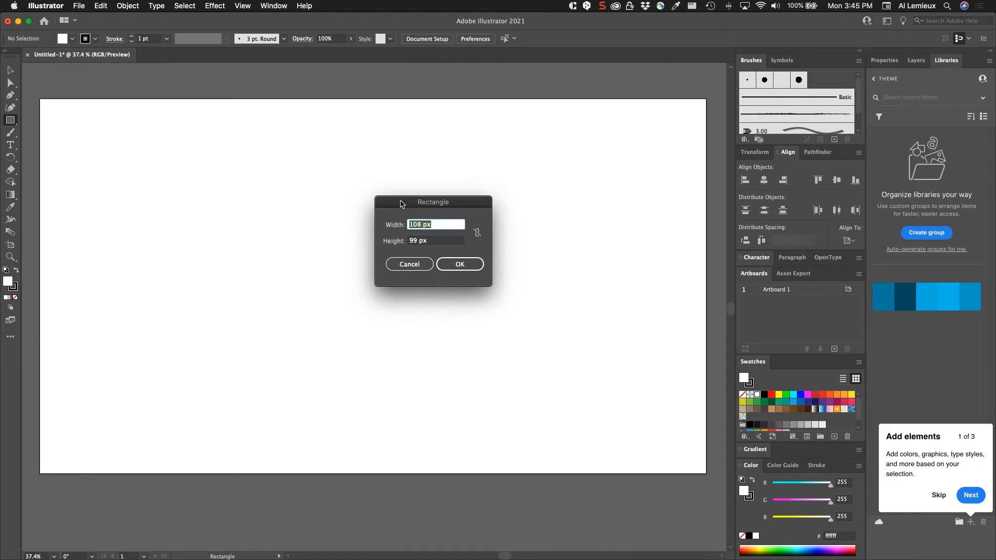
text(1920)
key(Tab)
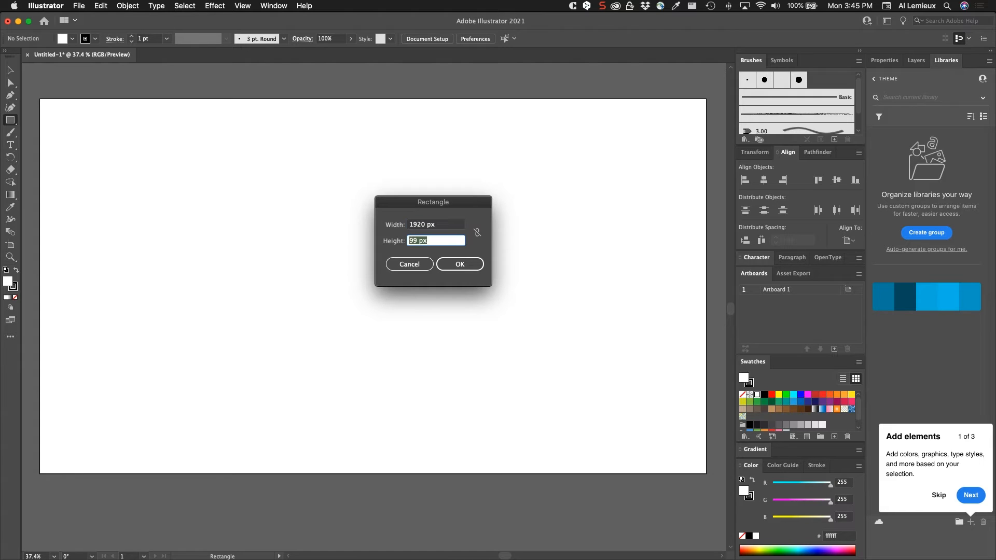
text(200)
key(Return)
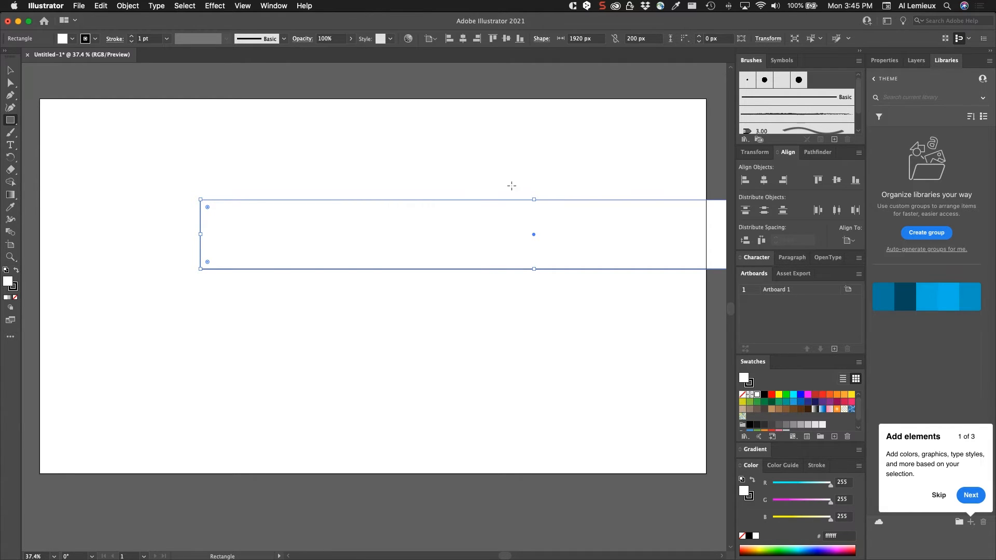
- Position the rectangle at X 0 px and Y 0 px using the top-left reference point, then deselect it
click(882, 61)
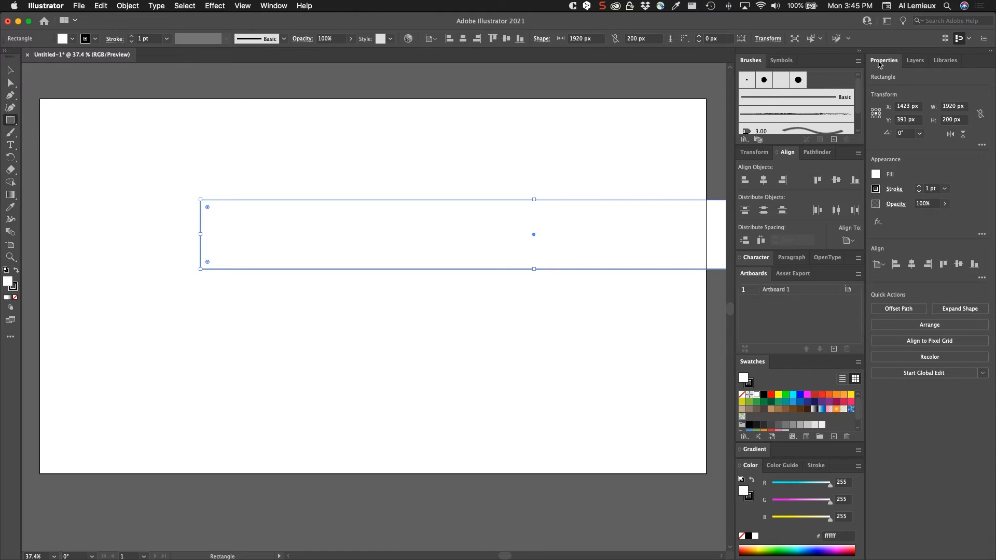
click(872, 114)
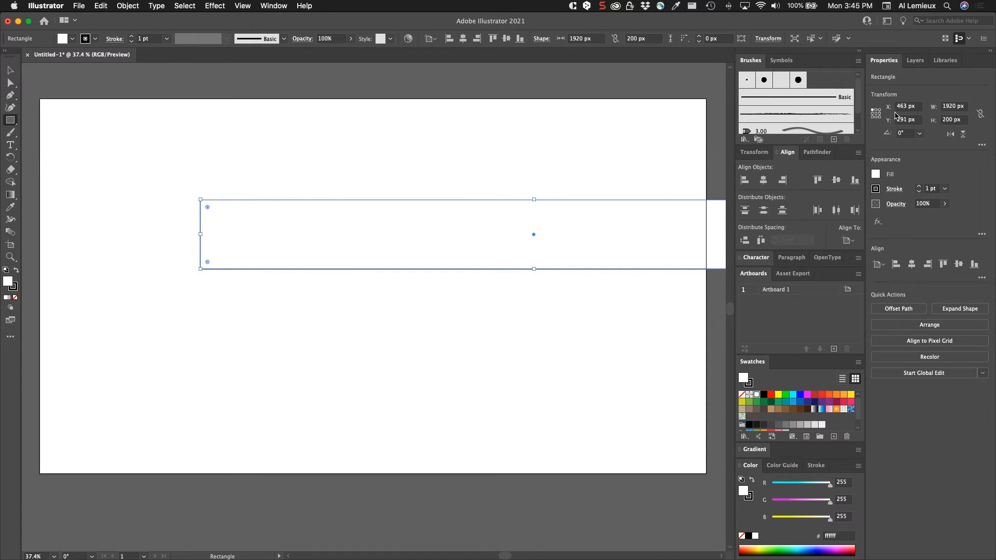
click(912, 106)
text(0)
key(Tab)
text(0)
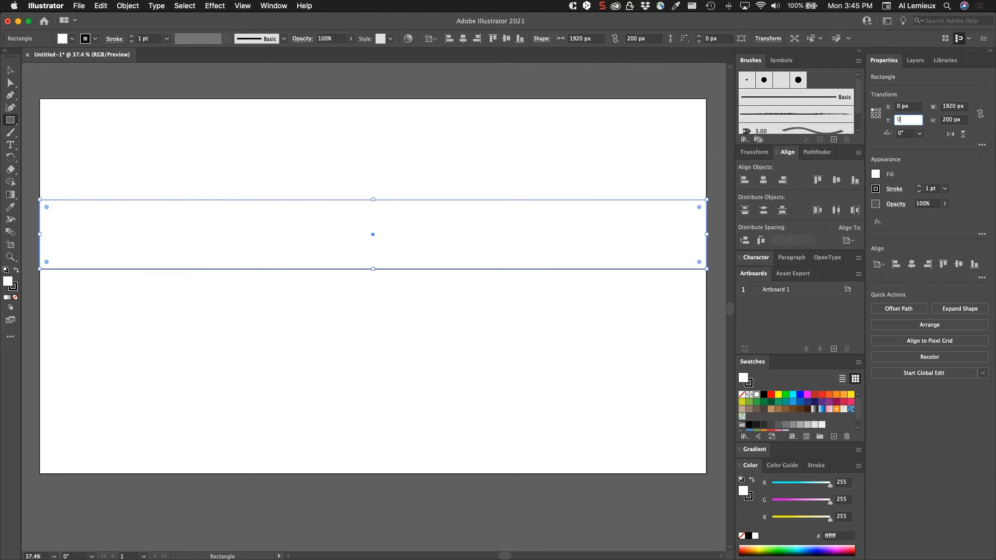
key(Tab)
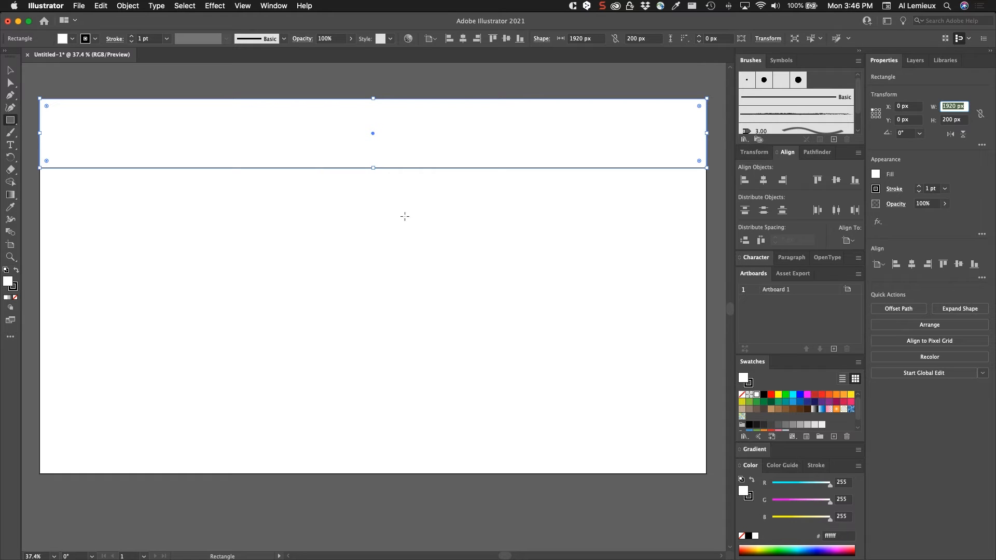
click(14, 76)
click(161, 241)
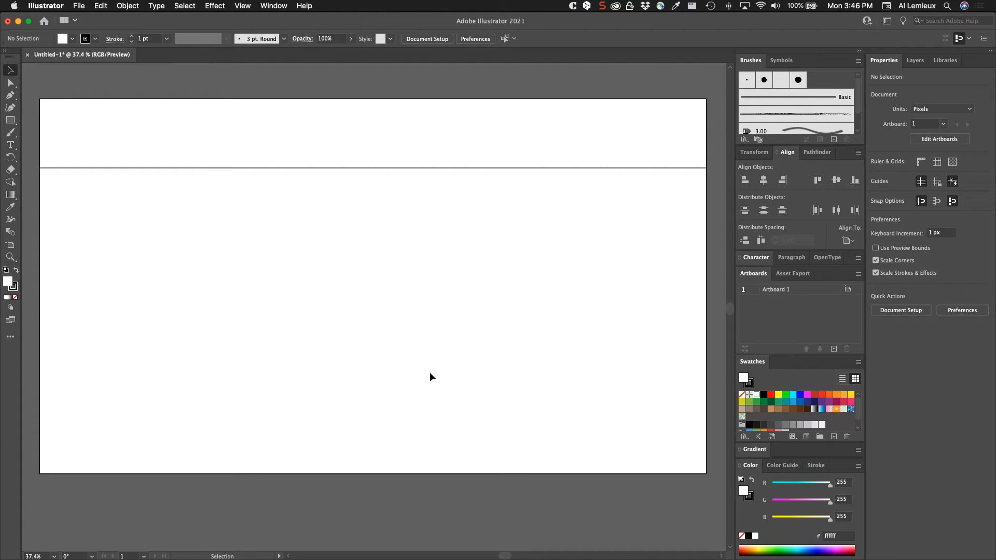
- Show the rulers and pull vertical guides to about 200 px and 1720 px on the artboard
key(super+r)
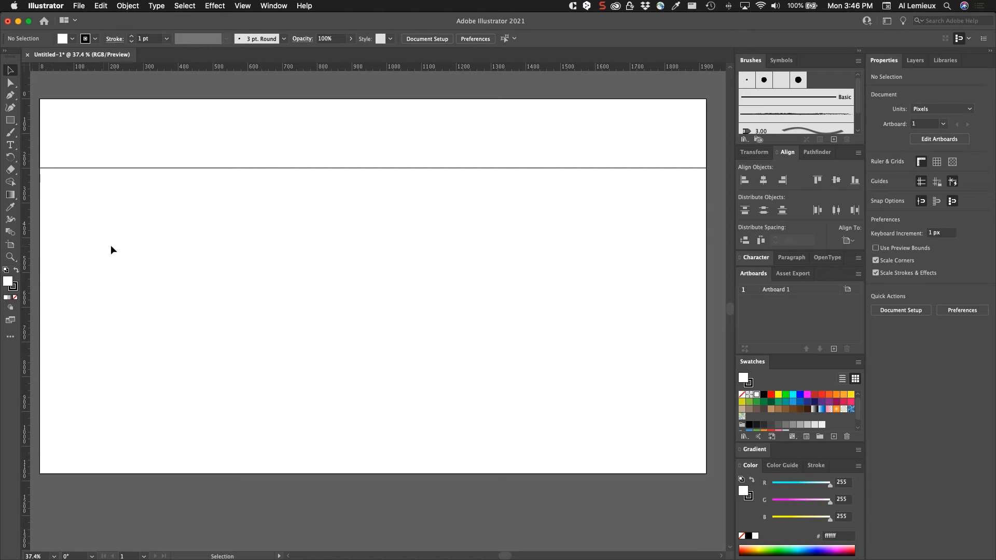
drag(23, 252, 109, 261)
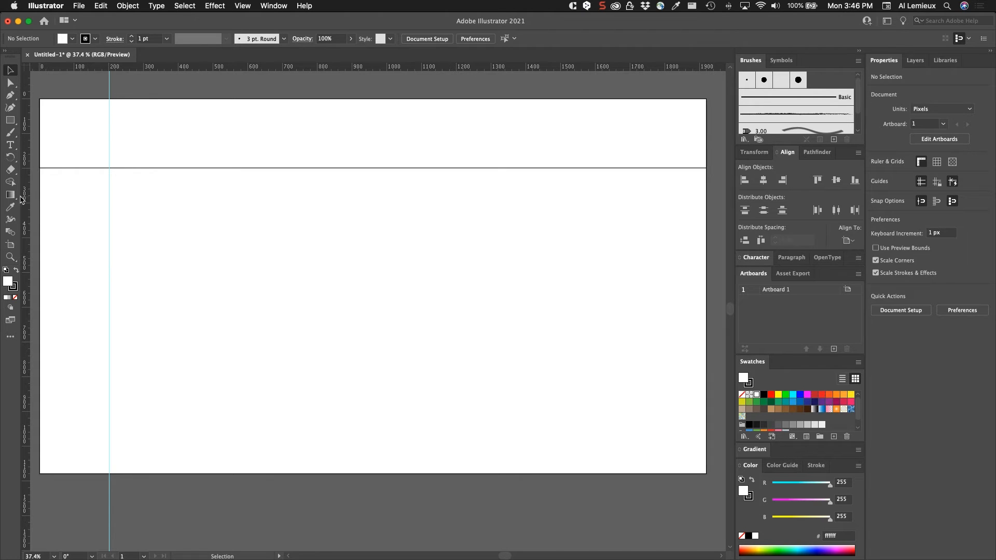
drag(24, 202, 636, 235)
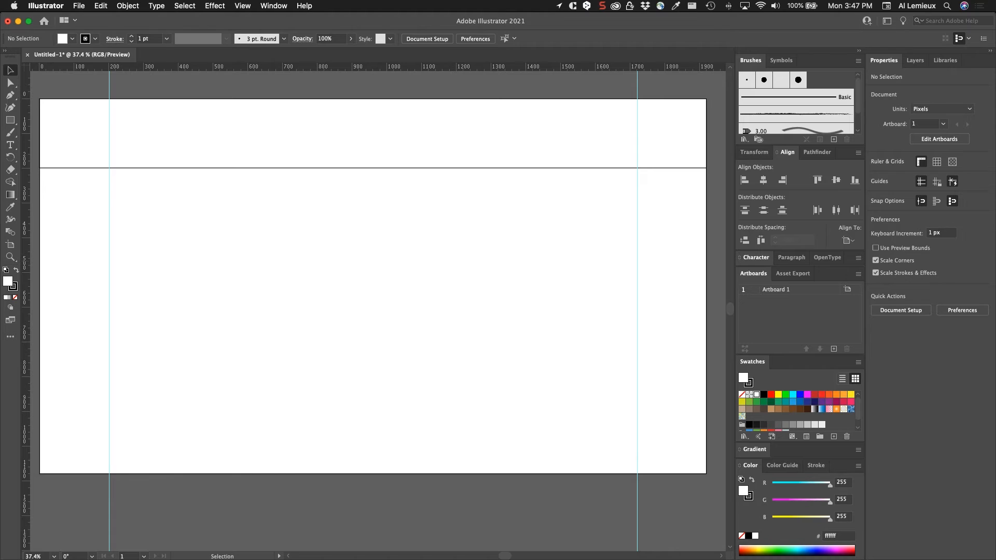
- Switch to Calculator and compute 1920 divided by 2
key(Return)
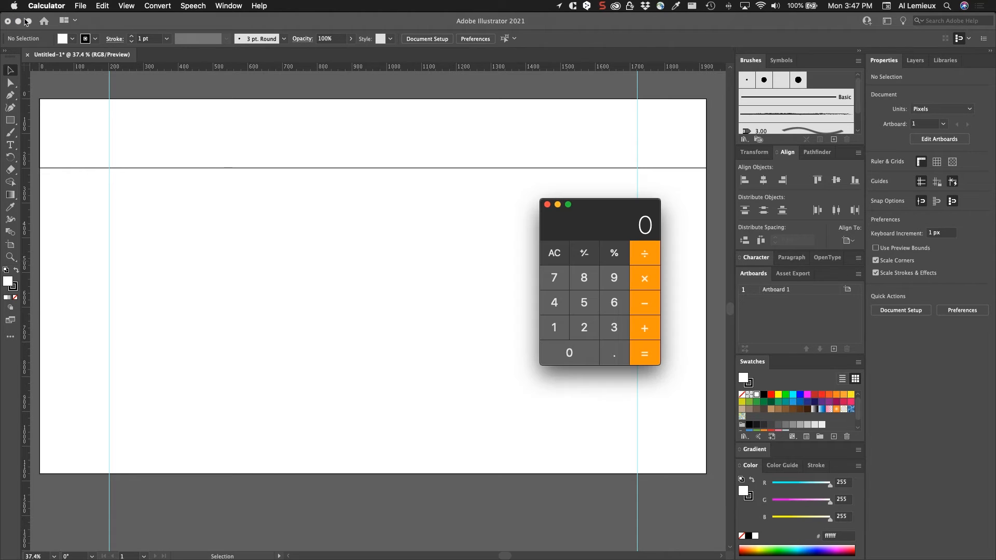
text(1920/2)
key(Return)
drag(592, 210, 589, 209)
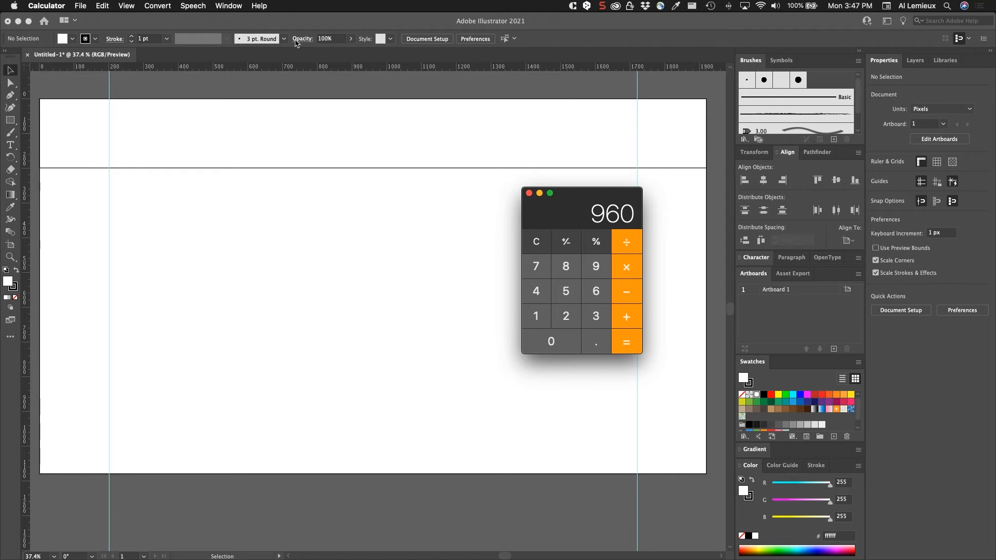
- Add a vertical guide at the artboard's centre, about 960 px
click(515, 155)
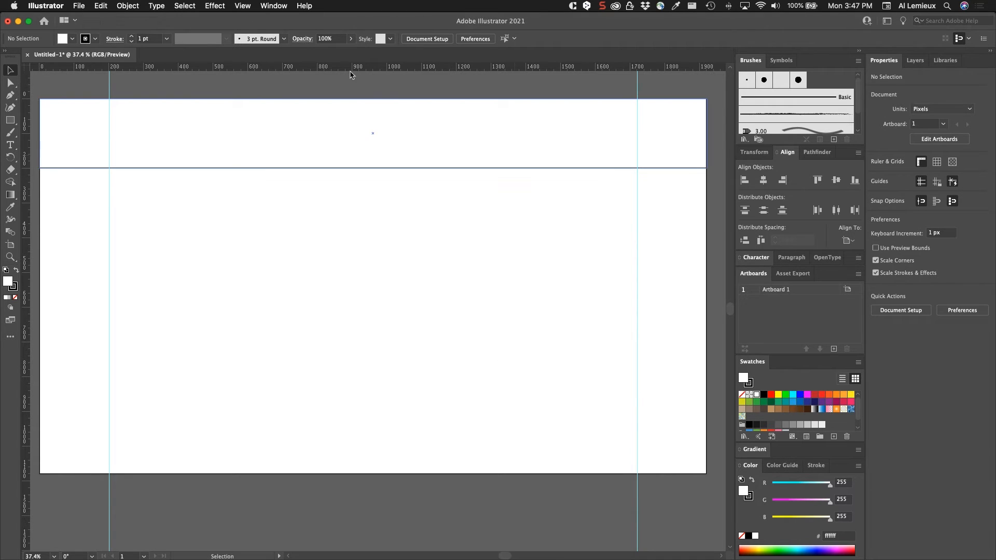
click(237, 4)
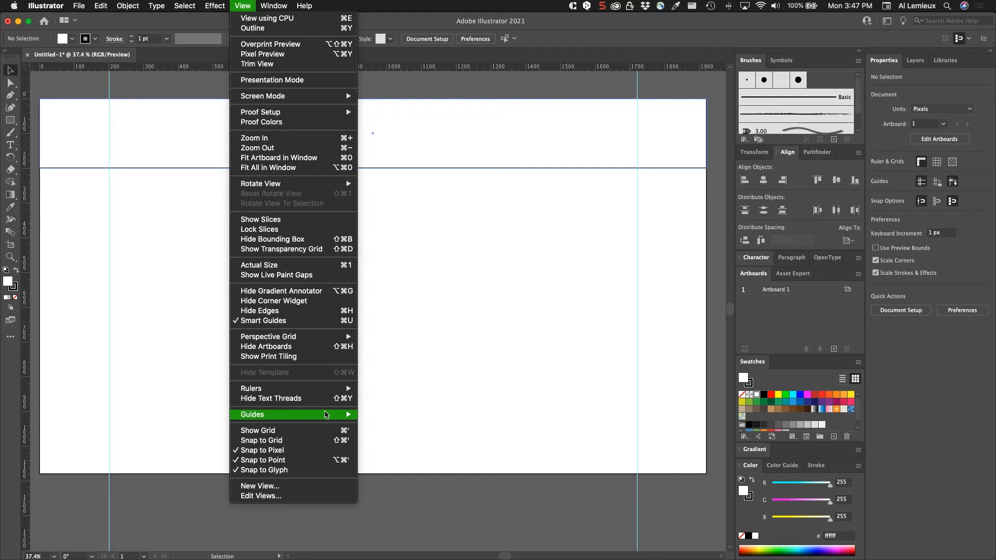
mouse_move(327, 415)
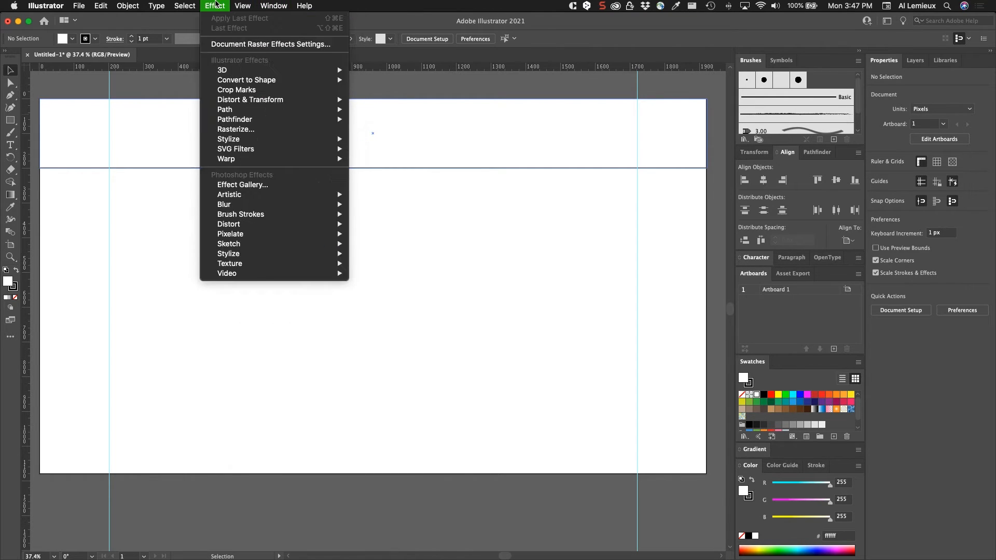
click(236, 5)
drag(24, 145, 373, 213)
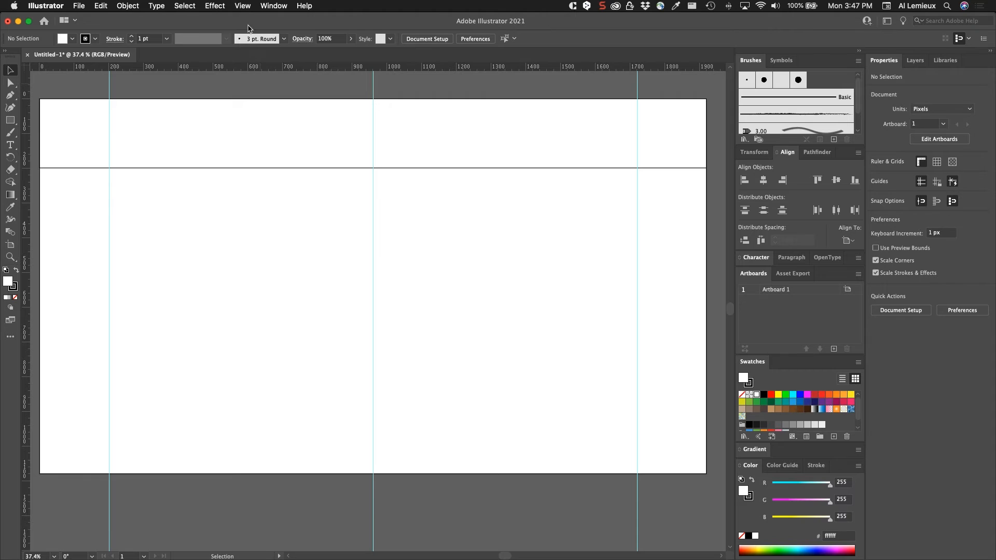
- Unlock the guides and set the centre guide's X position to 950 px
click(243, 6)
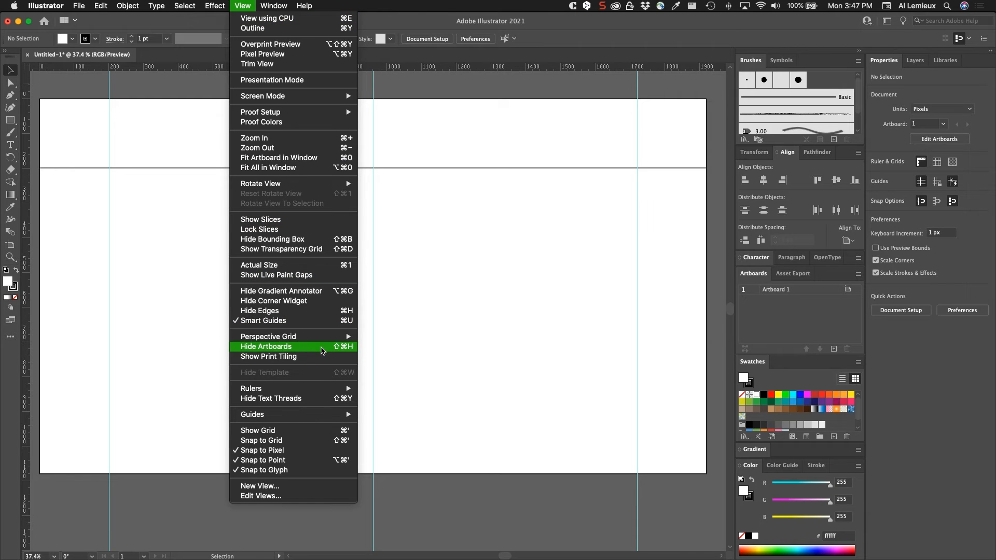
mouse_move(321, 416)
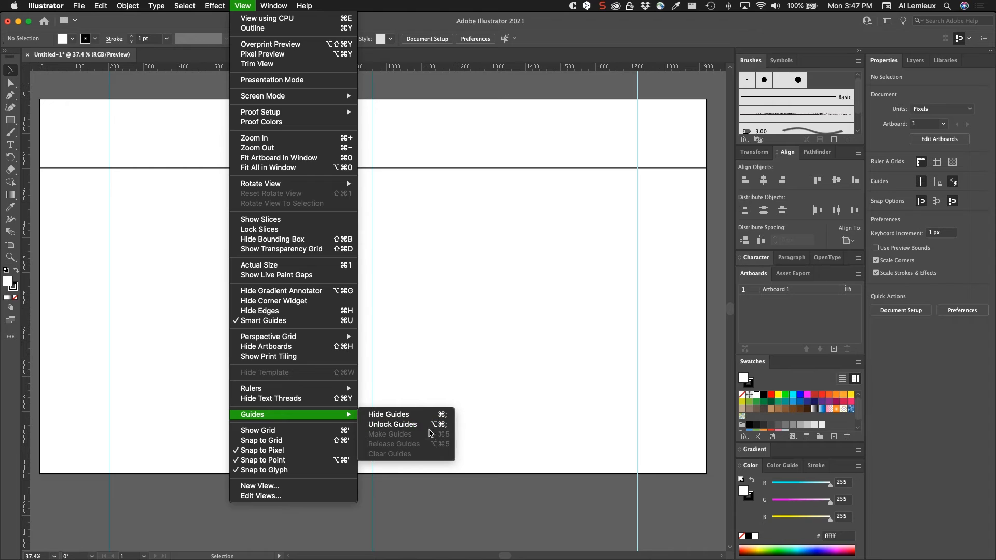
click(410, 425)
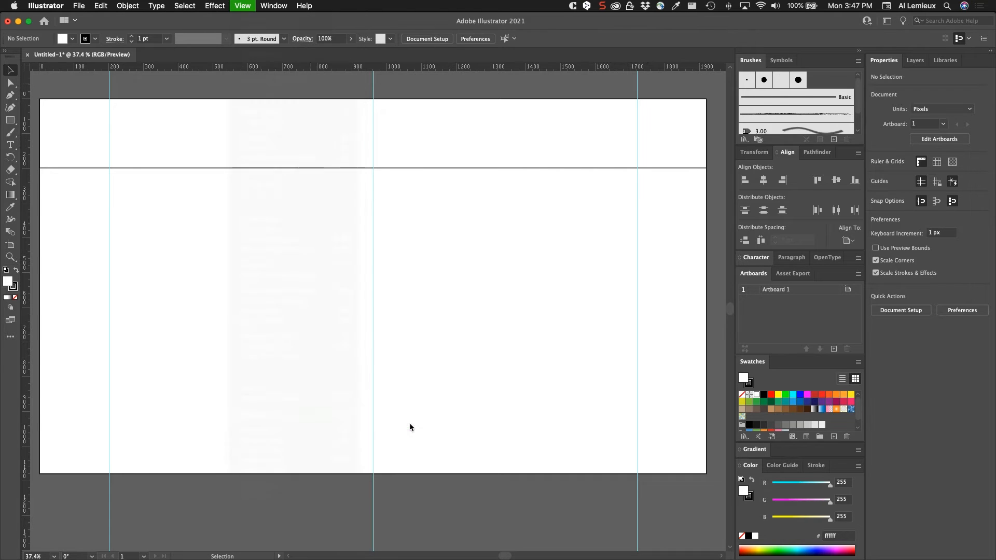
click(374, 226)
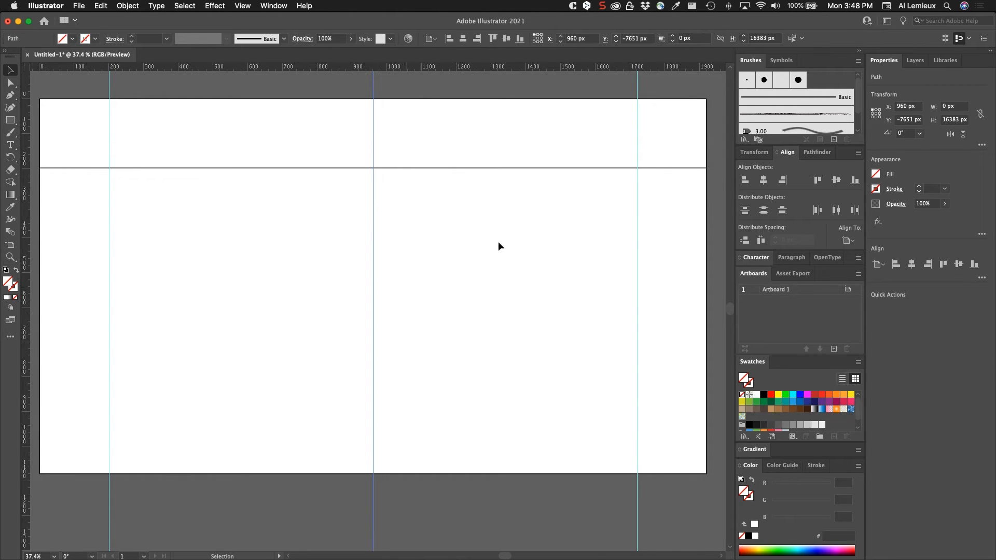
click(903, 107)
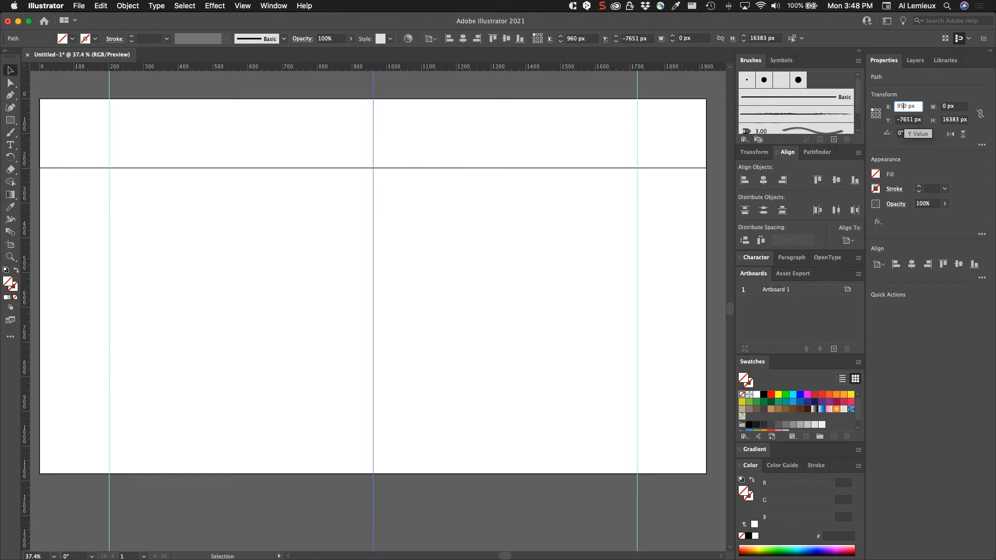
text(5)
key(Return)
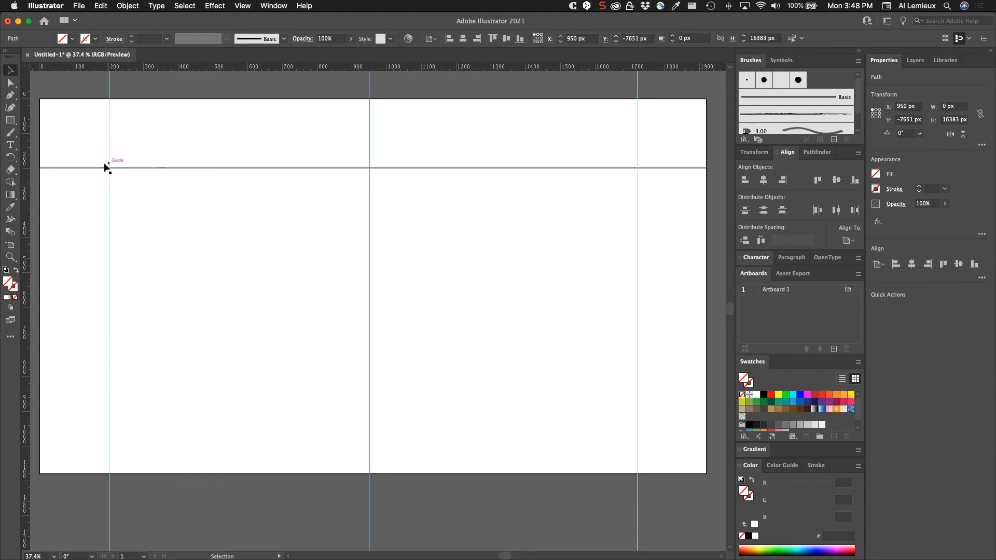
- Add another vertical guide at 980 px and lock all guides
drag(25, 158, 380, 178)
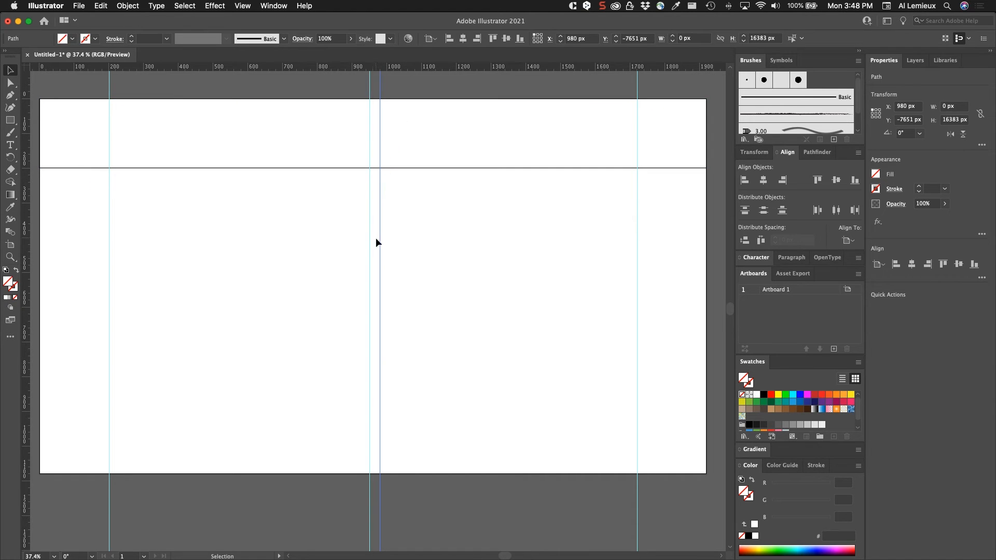
click(244, 6)
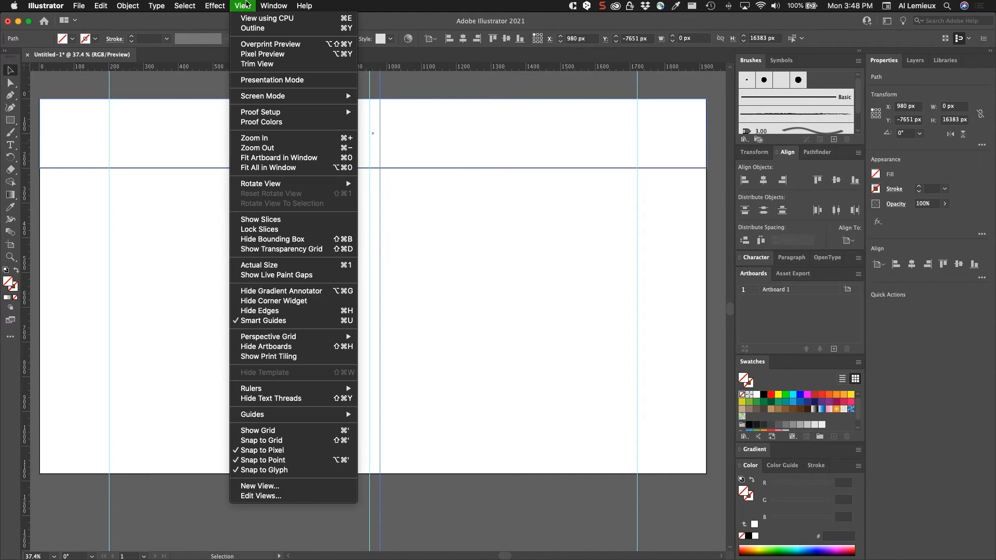
mouse_move(338, 415)
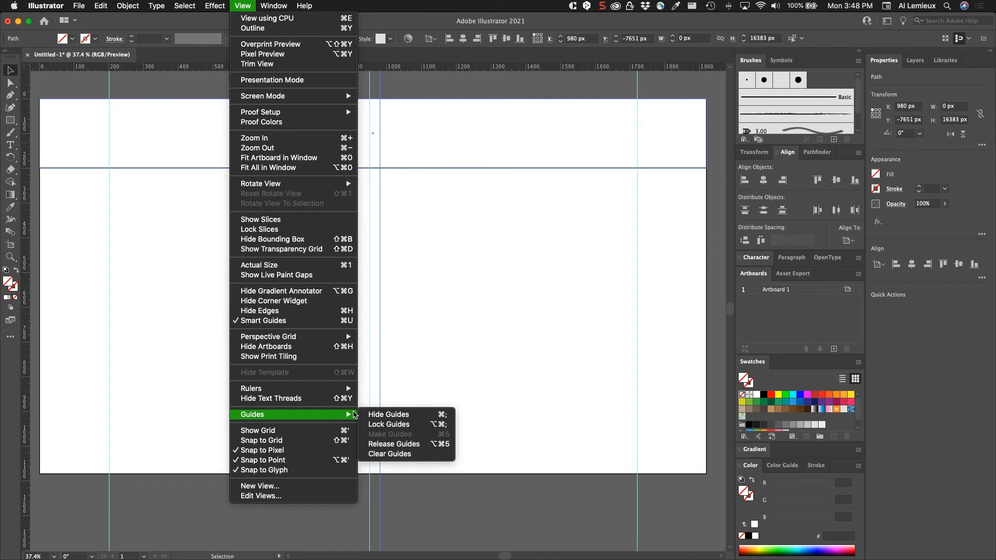
click(384, 422)
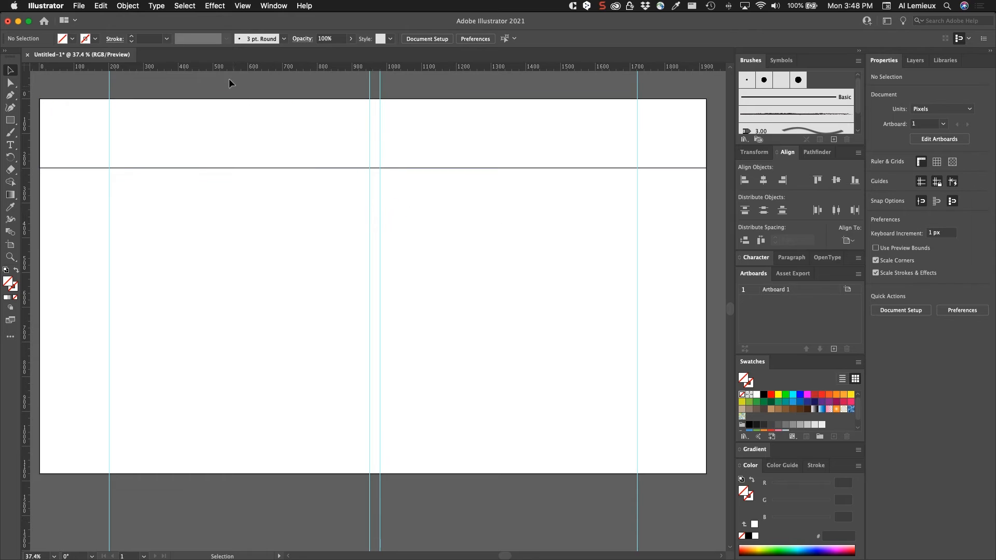
- Add a horizontal guide at about 280 px and draw a 740 x 300 px gray (#cccccc) rectangle from the 980 px guide intersection
drag(226, 66, 211, 194)
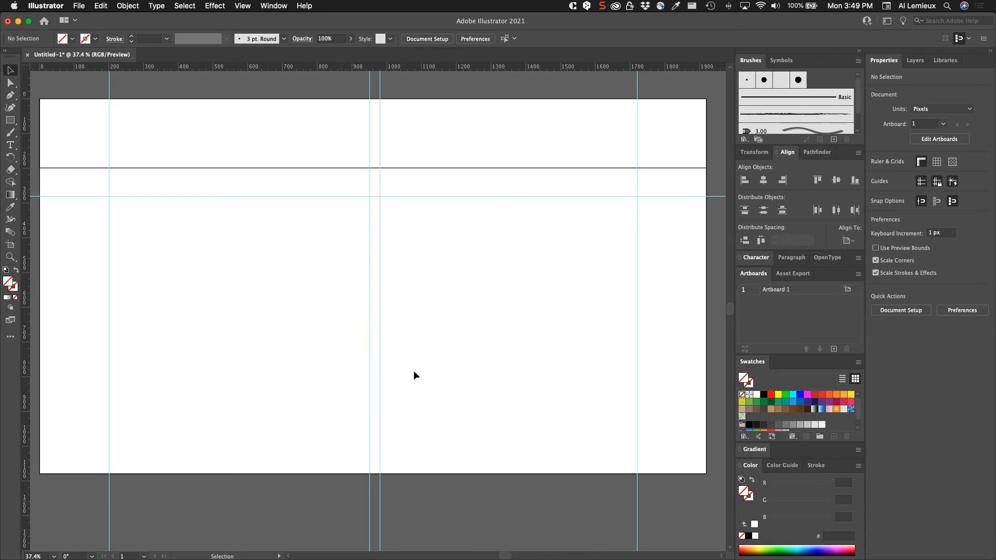
click(10, 121)
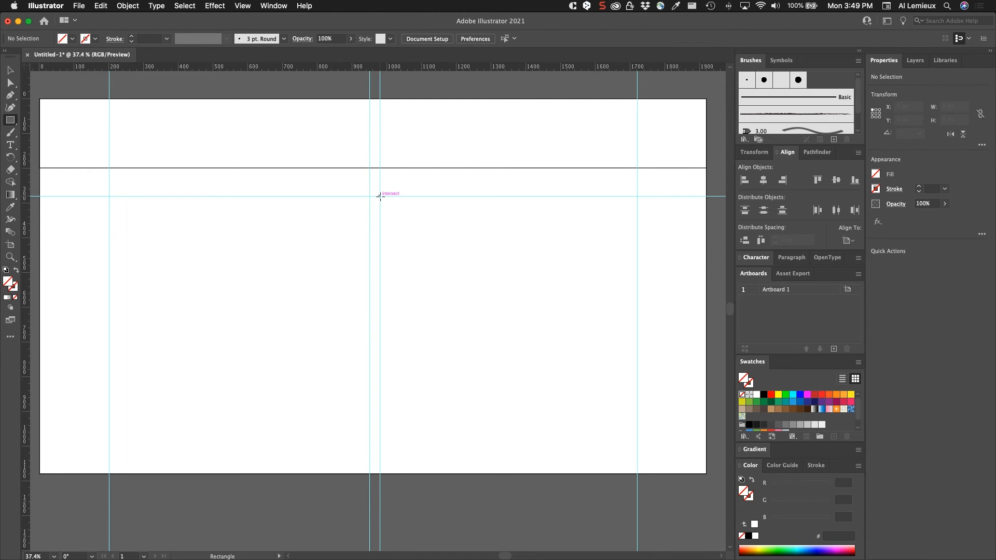
drag(384, 200, 622, 297)
mouse_move(636, 301)
mouse_down()
mouse_move(618, 297)
mouse_move(634, 301)
mouse_up()
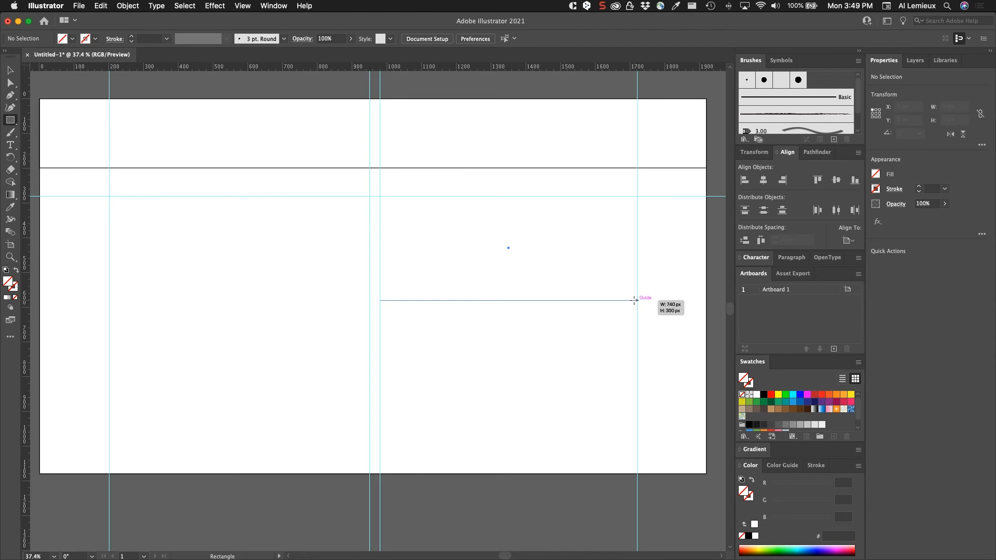
drag(634, 301, 635, 300)
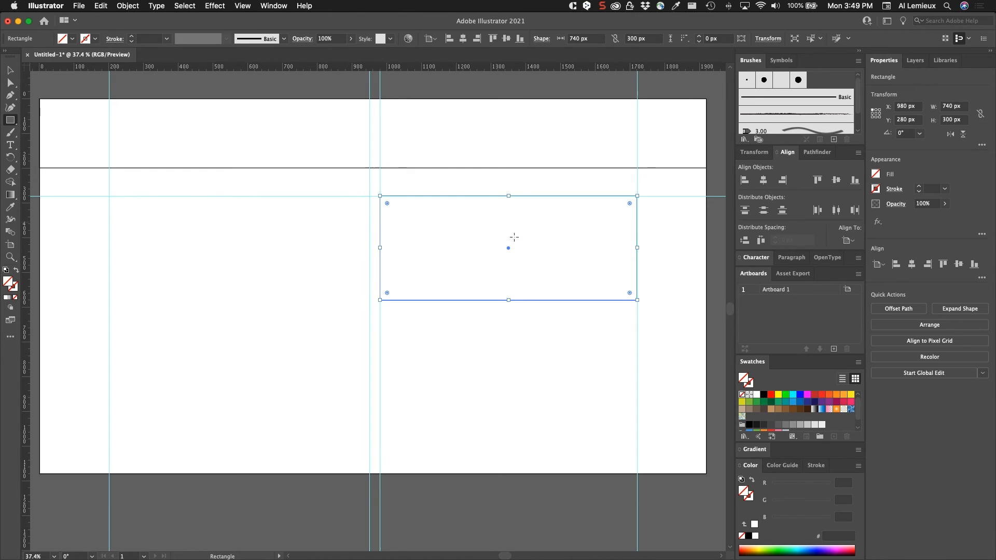
click(807, 425)
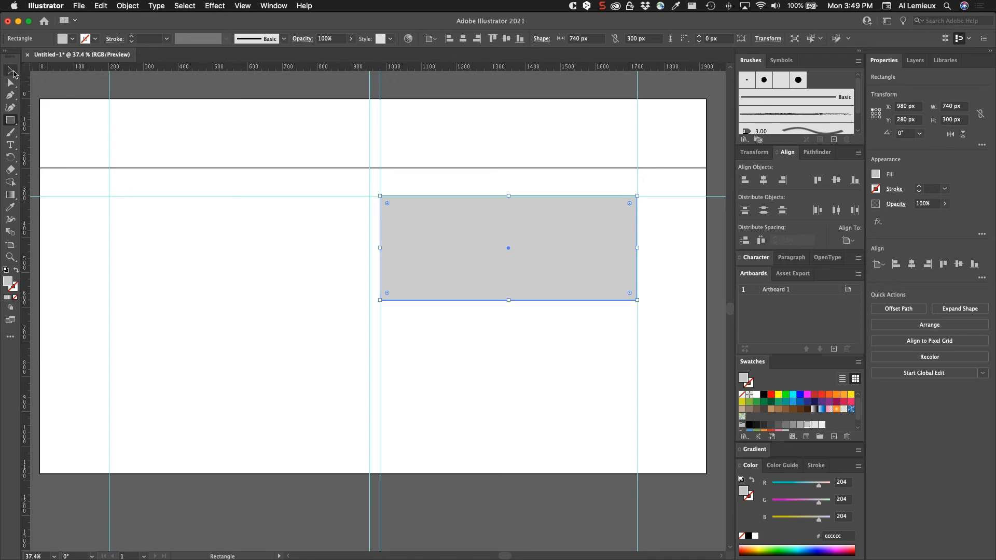
- Fill the header rectangle with light gray #e6e6e6, remove its stroke, and deselect it
click(11, 70)
click(109, 109)
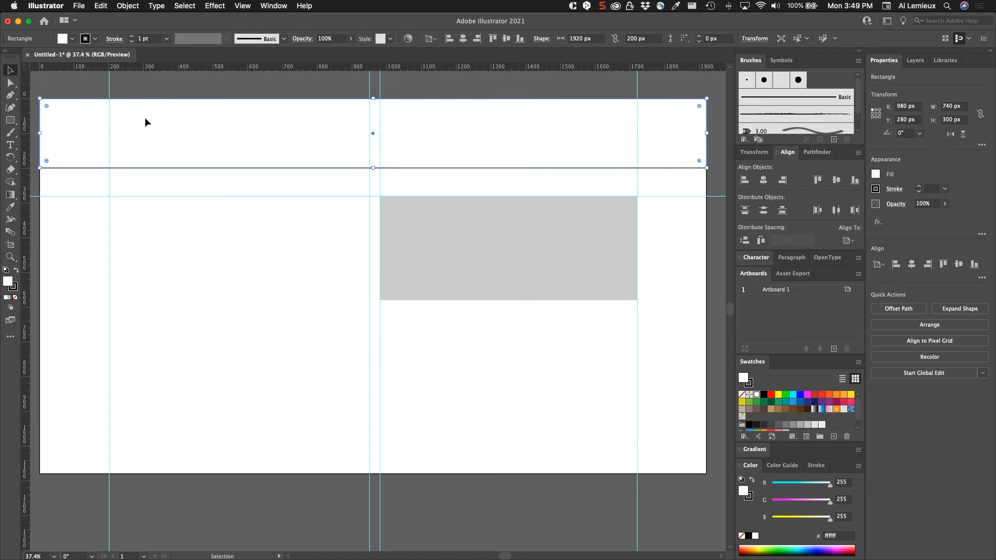
click(814, 424)
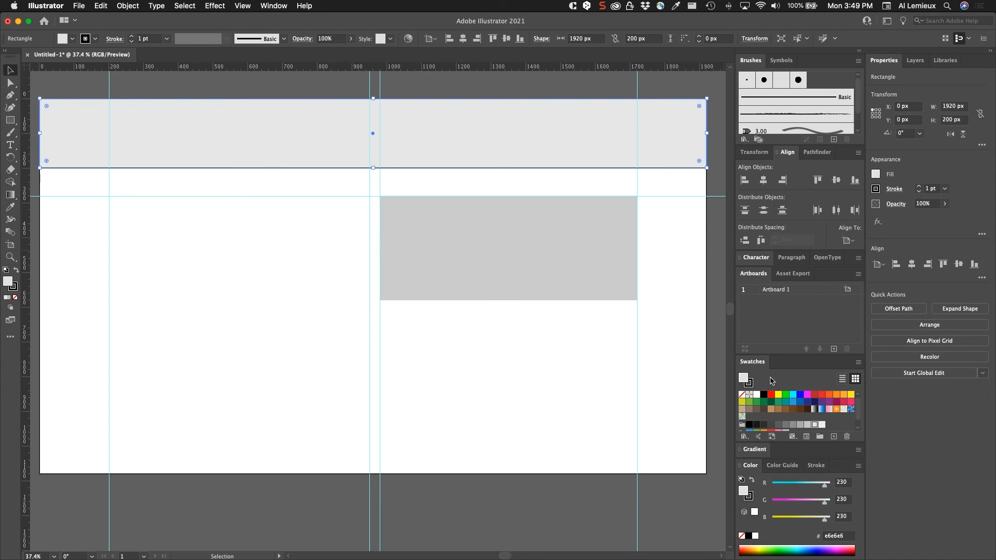
key(x)
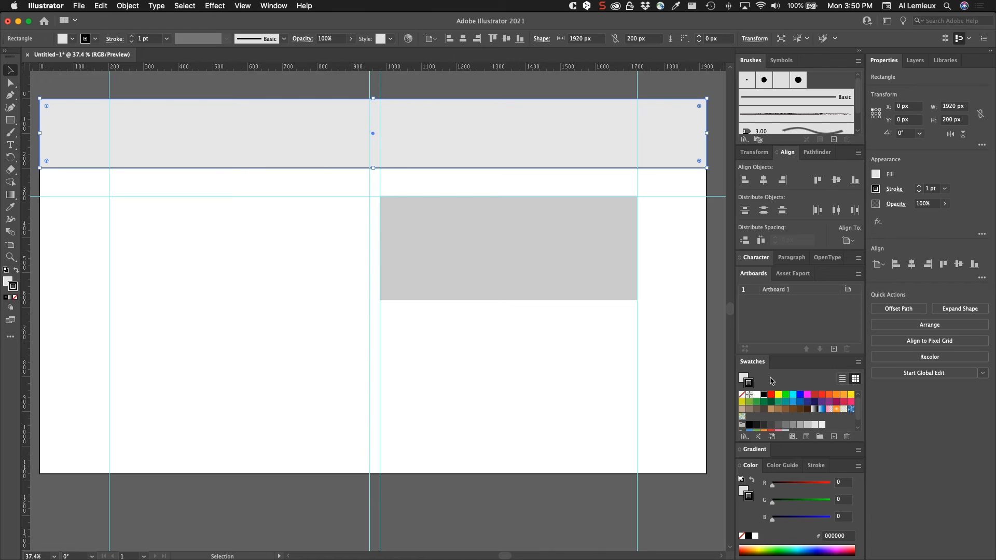
key(slash)
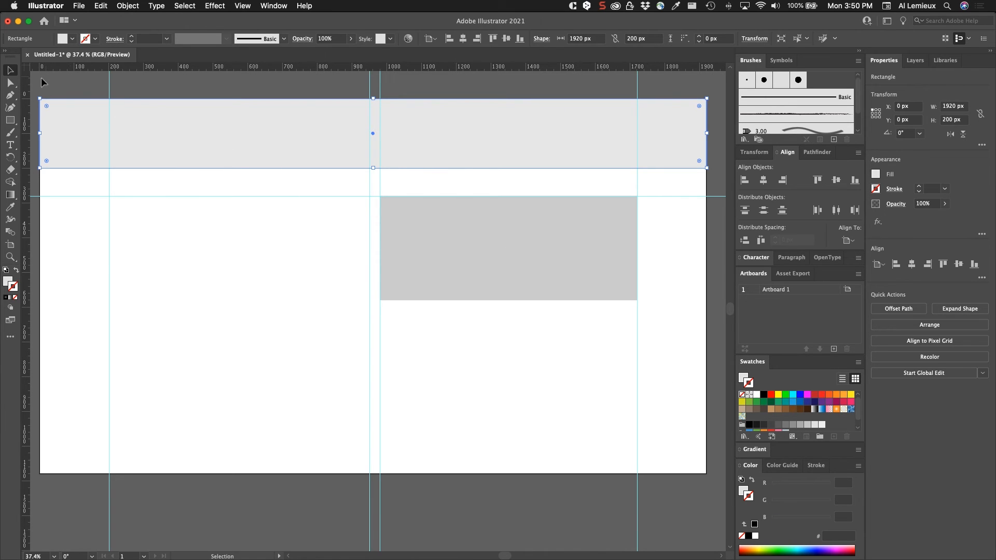
click(38, 79)
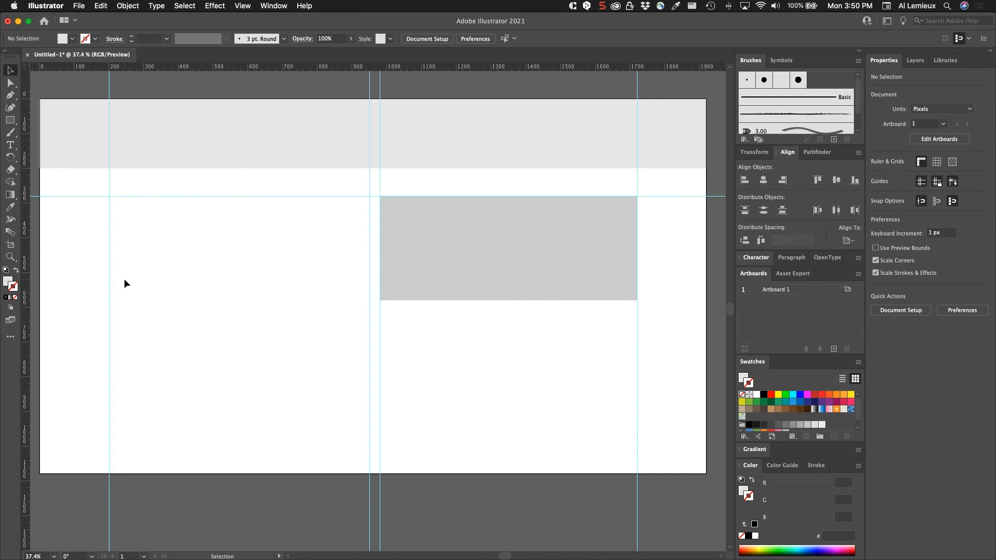
- Create an area text box of placeholder text below the gray rectangle and set its font size to 20 pt
key(t)
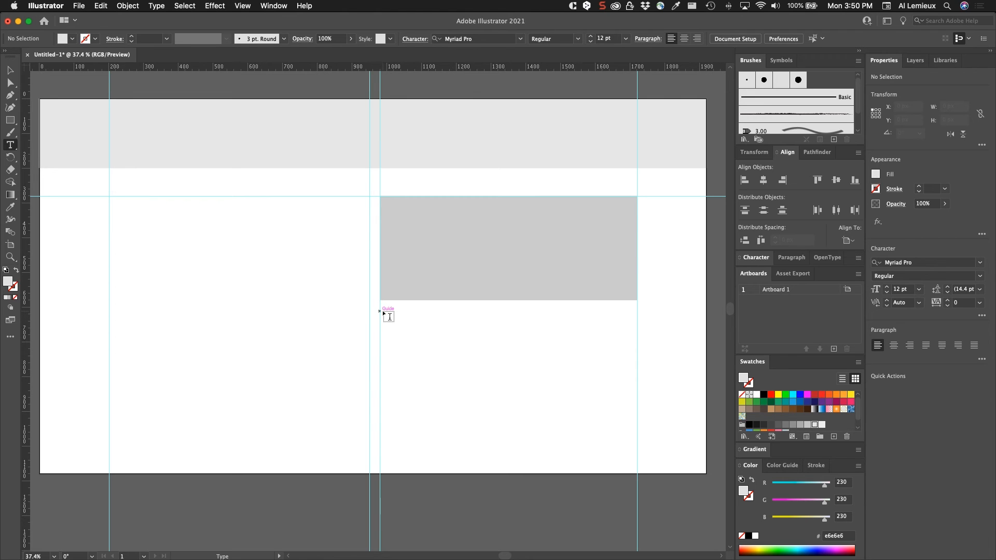
drag(380, 310, 638, 405)
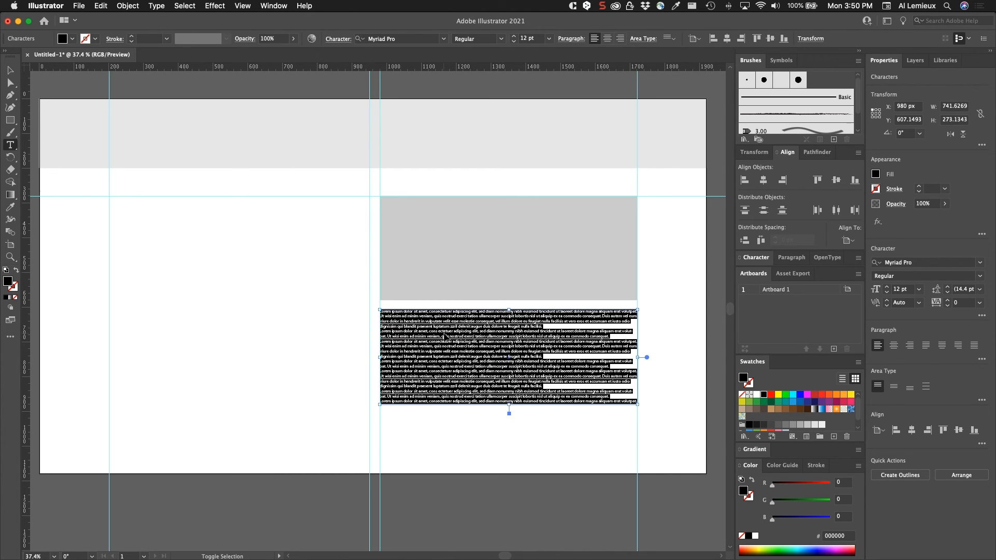
key(super+shift+period)
key(super+shift+period)
key(super+shift+period)
key(super+shift+period)
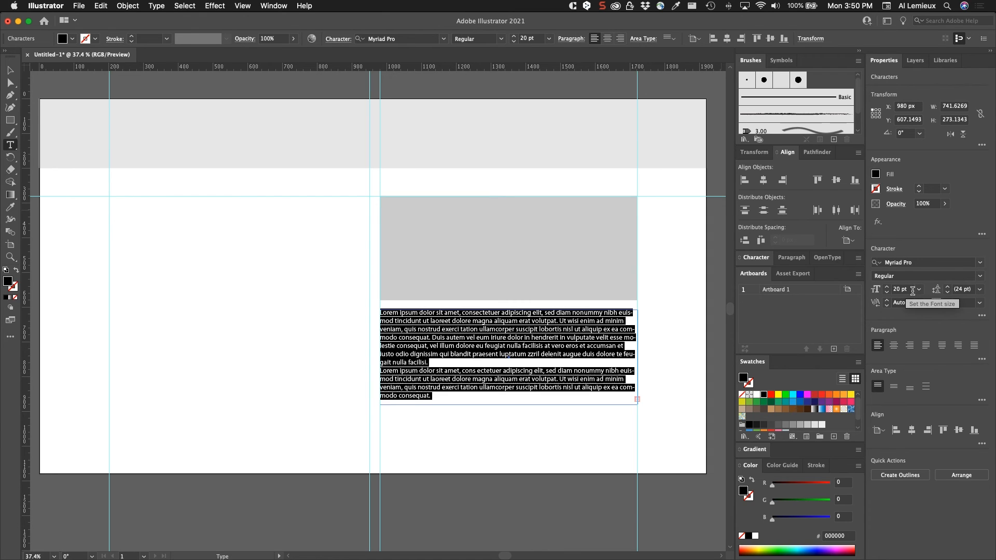
- Set the text's leading to 24 pt and its color to dark gray #333333, then deselect
click(979, 290)
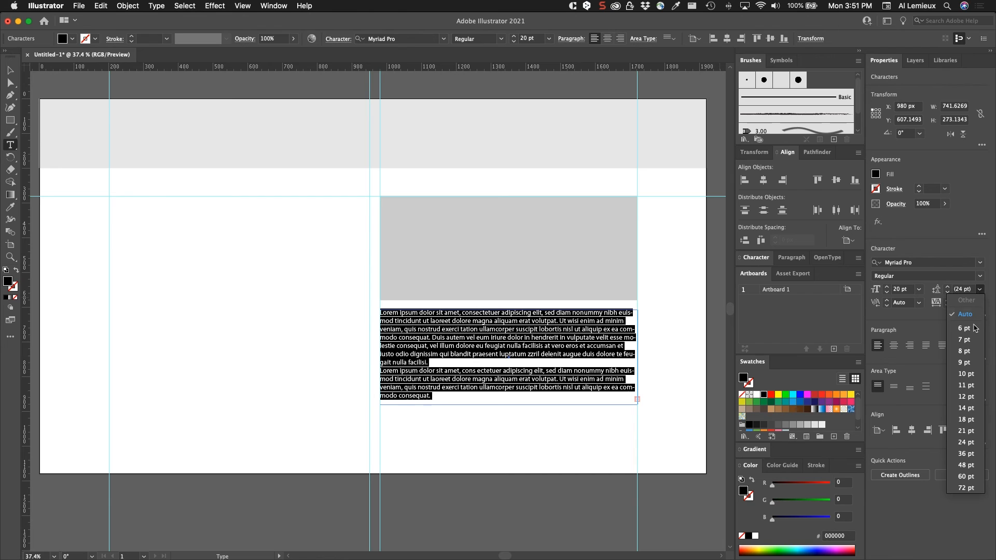
click(959, 444)
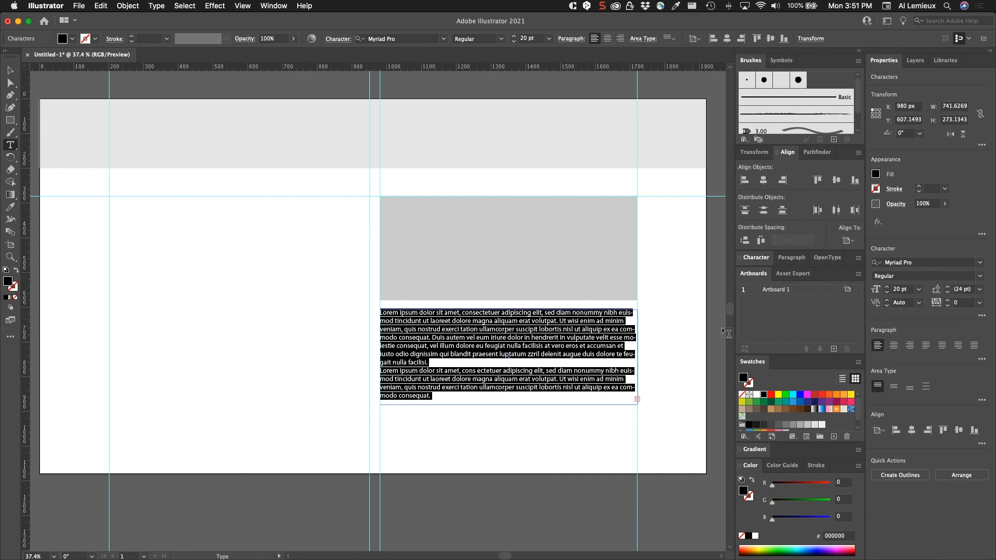
click(764, 425)
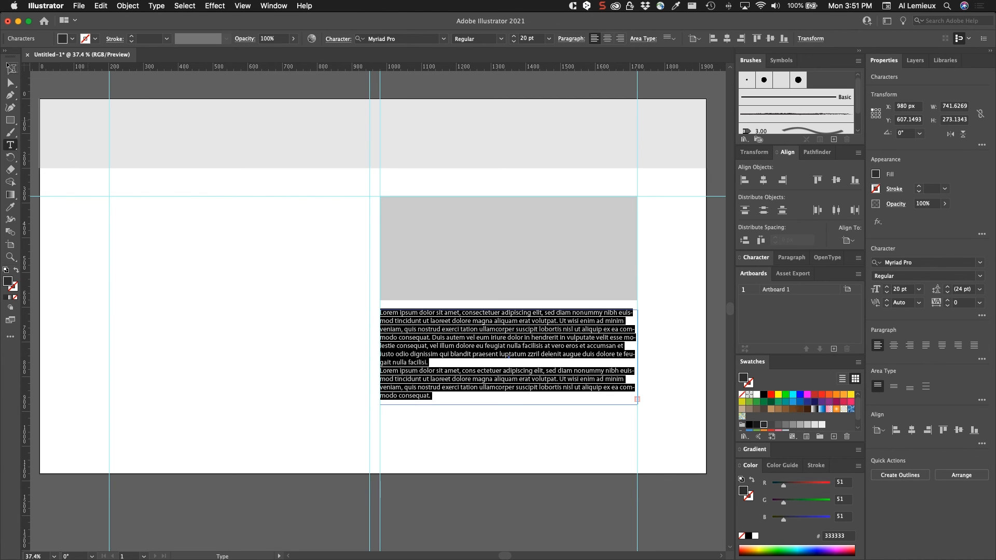
click(10, 71)
click(245, 307)
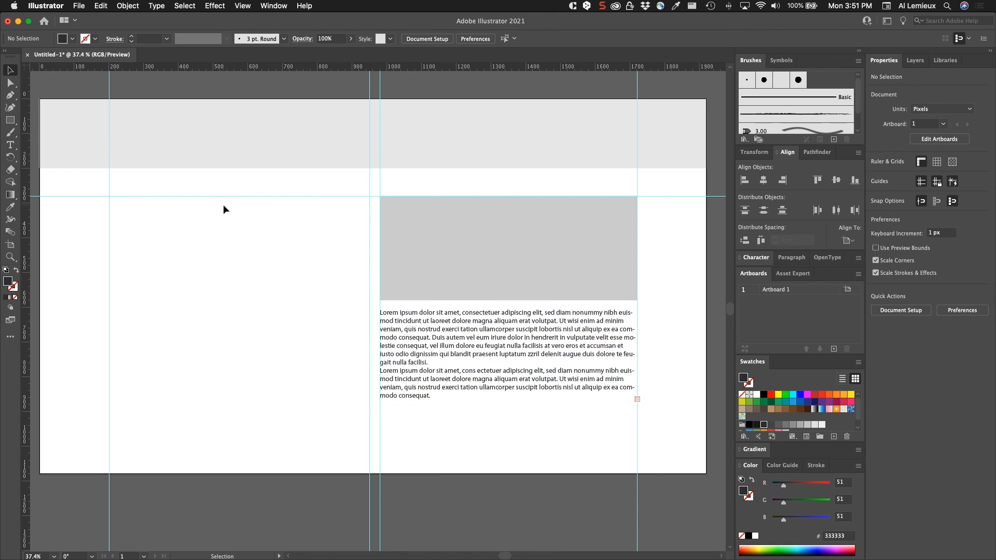
click(916, 61)
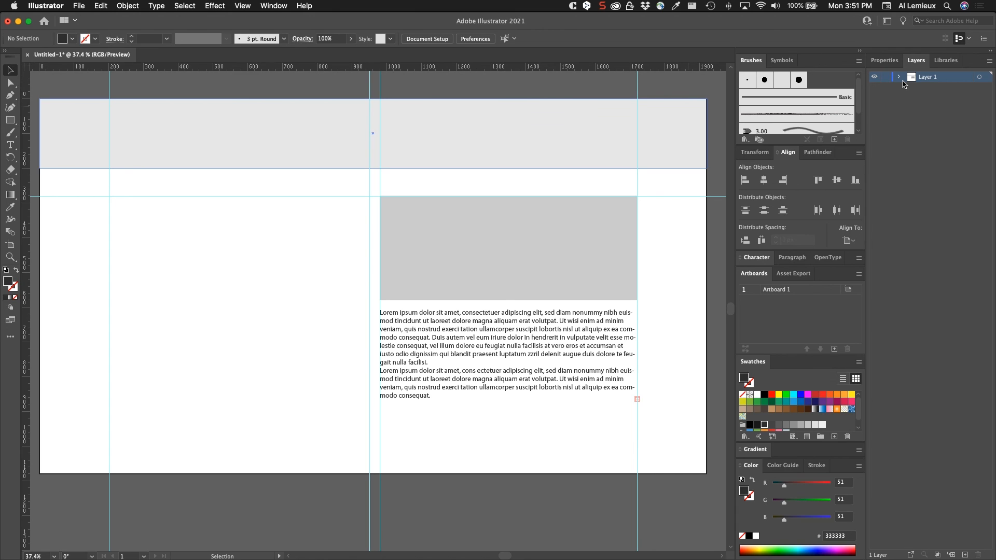
click(302, 7)
click(302, 5)
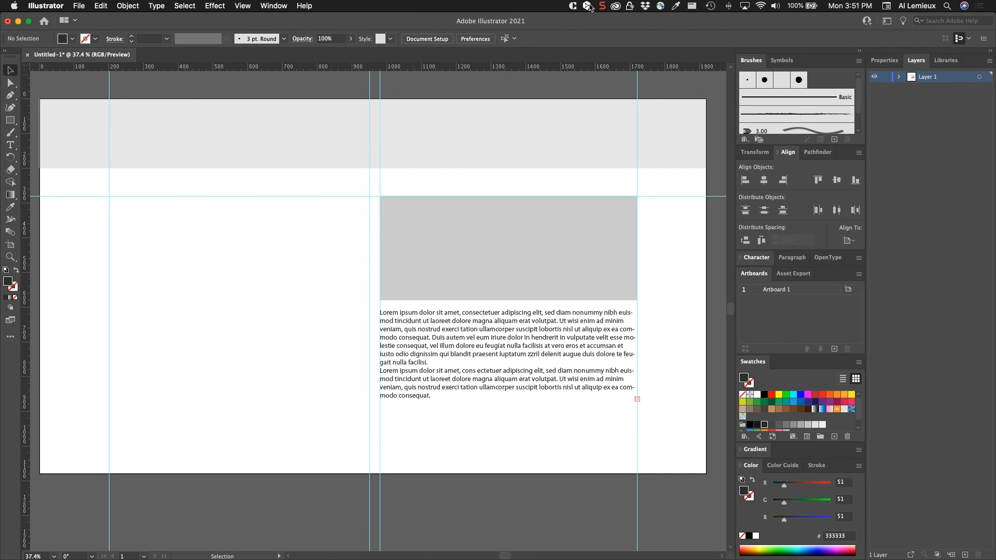